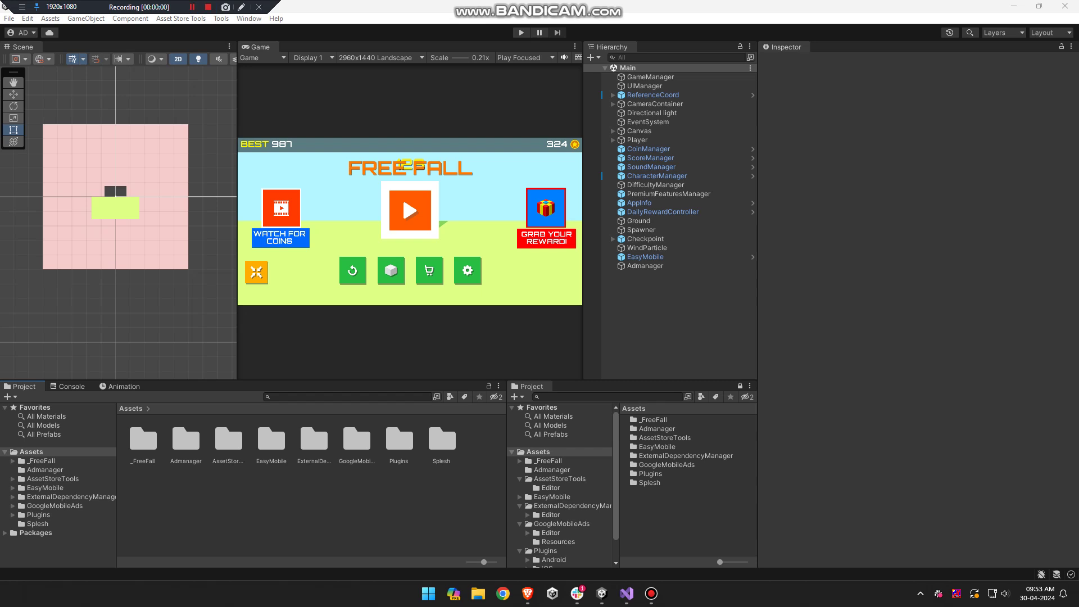
# Step: Browse the _FreeFall subfolders: Audio, Fonts, Models, Scenes, Sprites and Textures
pyautogui.click(41, 460)
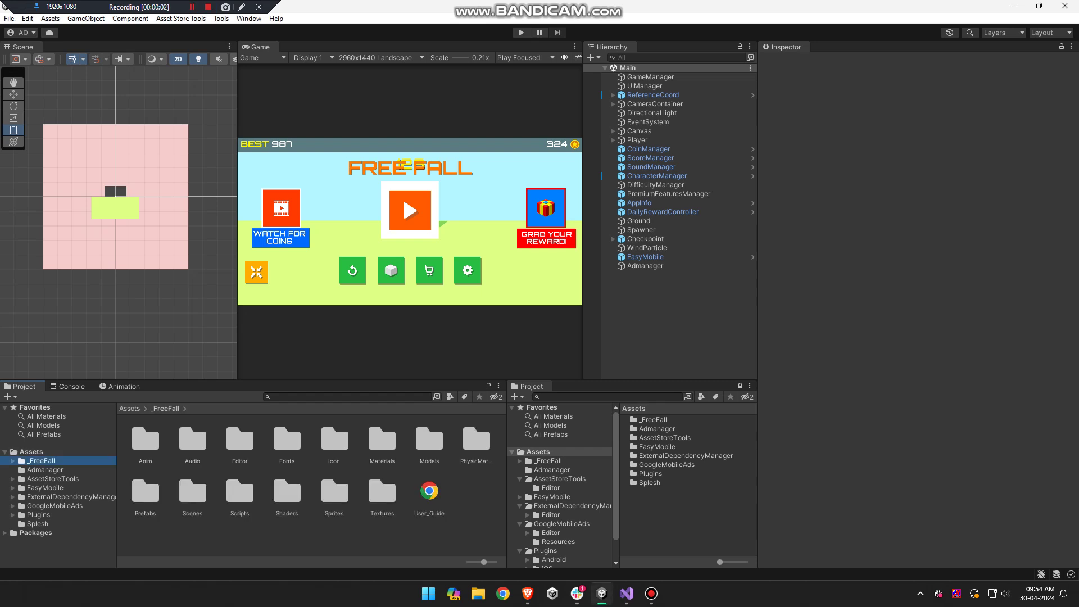
pyautogui.doubleClick(192, 439)
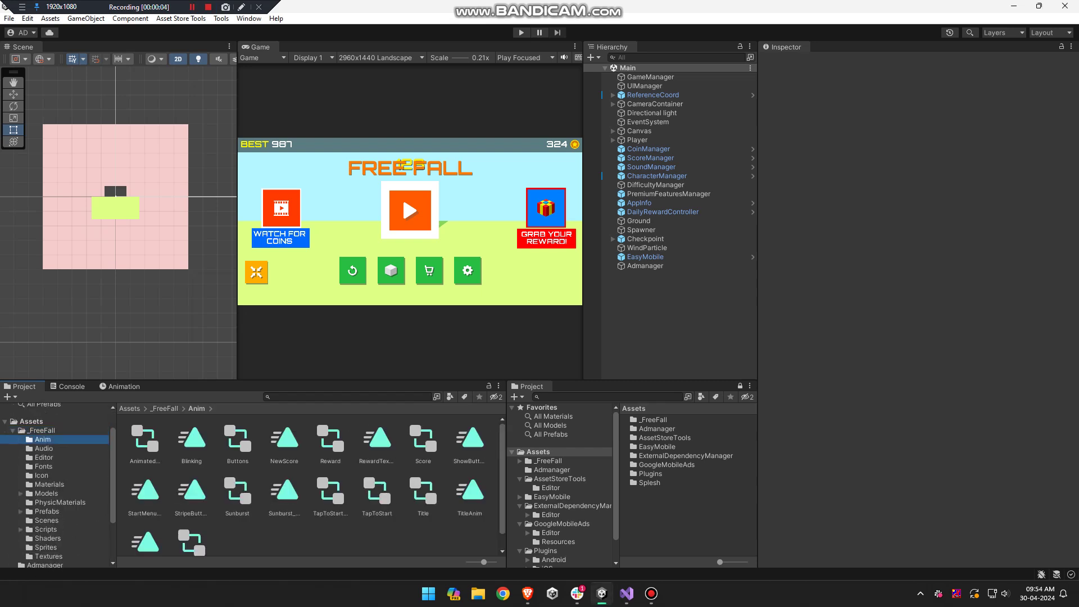
pyautogui.press('Down')
pyautogui.press('Down')
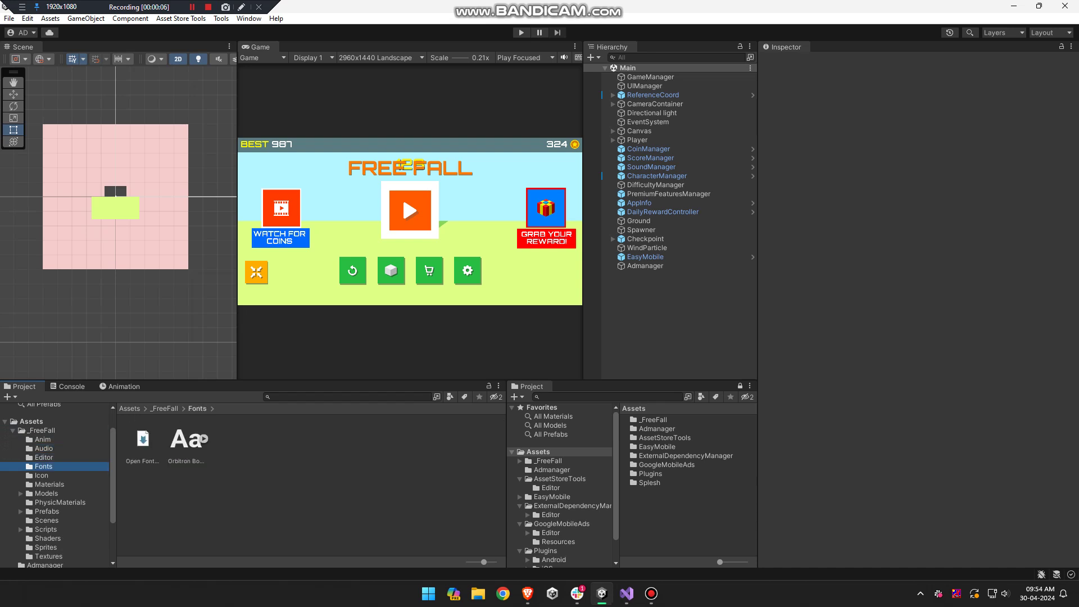
pyautogui.press('Down')
pyautogui.press('Down')
pyautogui.press('Down')
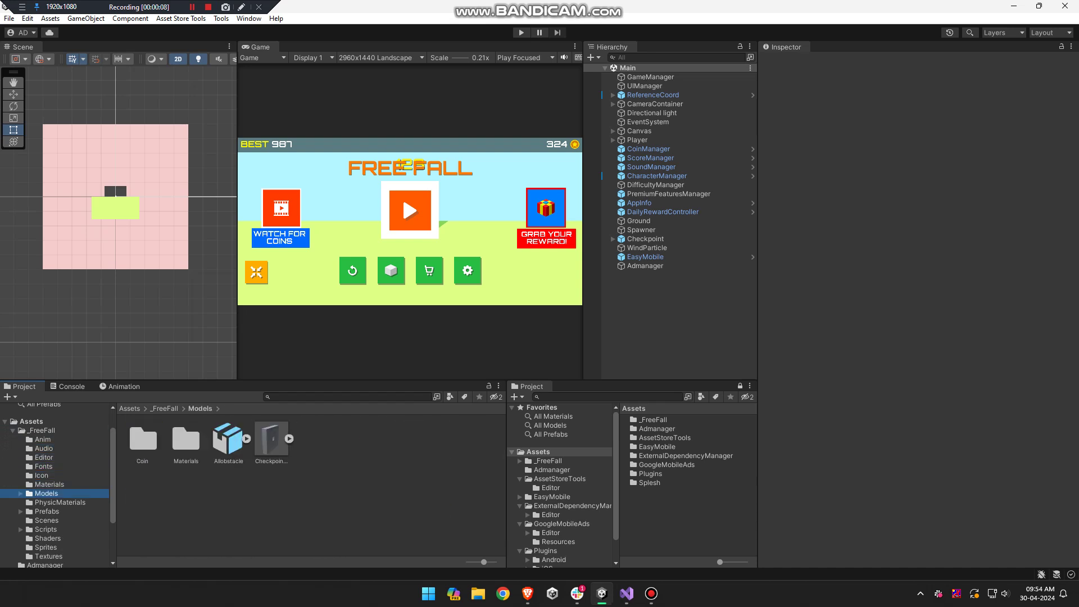
pyautogui.press('Down')
pyautogui.press('Down')
pyautogui.press('Down')
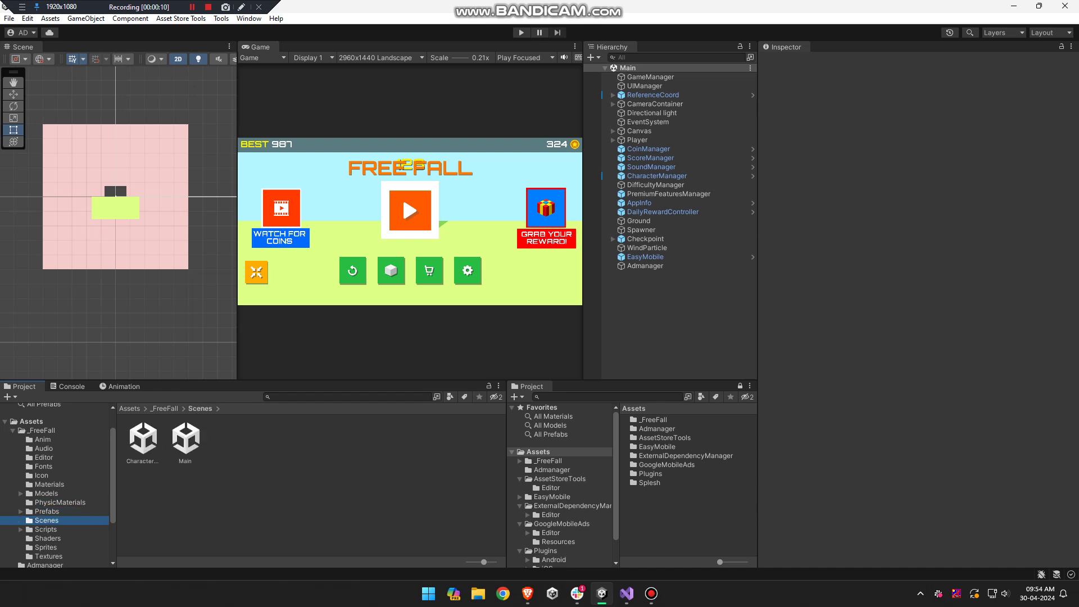
pyautogui.press('Down')
pyautogui.press('Down')
pyautogui.press('Down')
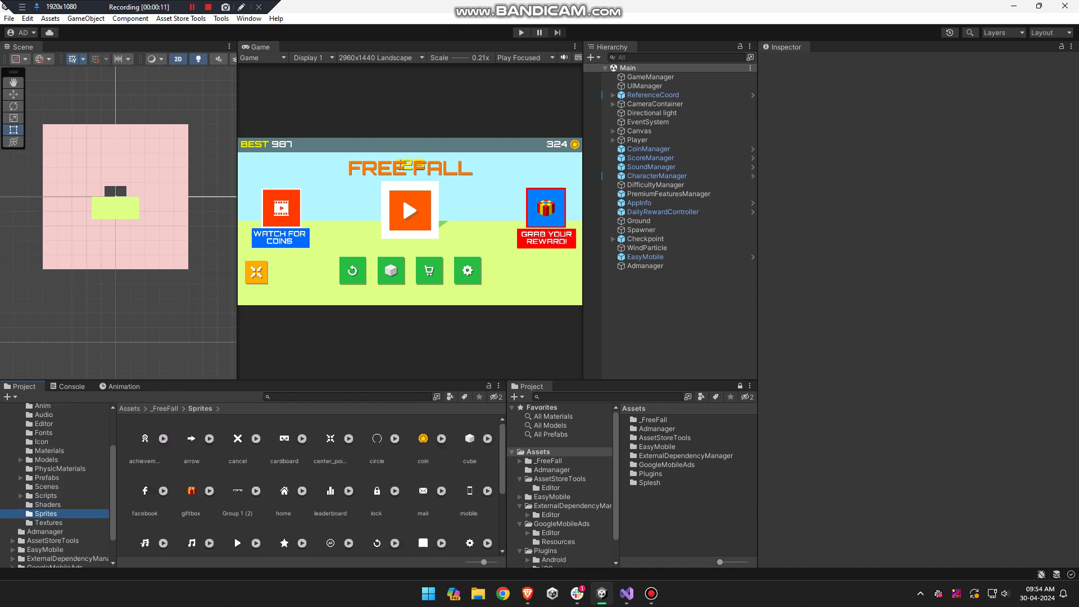
pyautogui.press('Down')
# Step: Step through AssetStoreTools and EasyMobile folders, including Generated, Script, Advertising, GameService and Notification
pyautogui.press('Down')
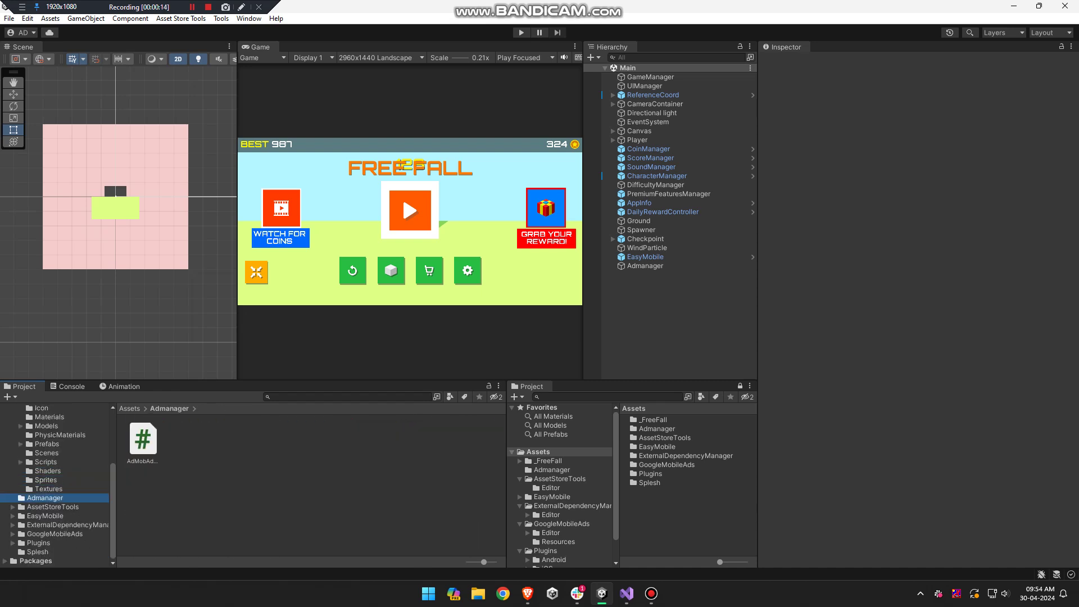
pyautogui.press('Down')
pyautogui.press('Down')
pyautogui.press('Up')
pyautogui.press('Right')
pyautogui.press('Down')
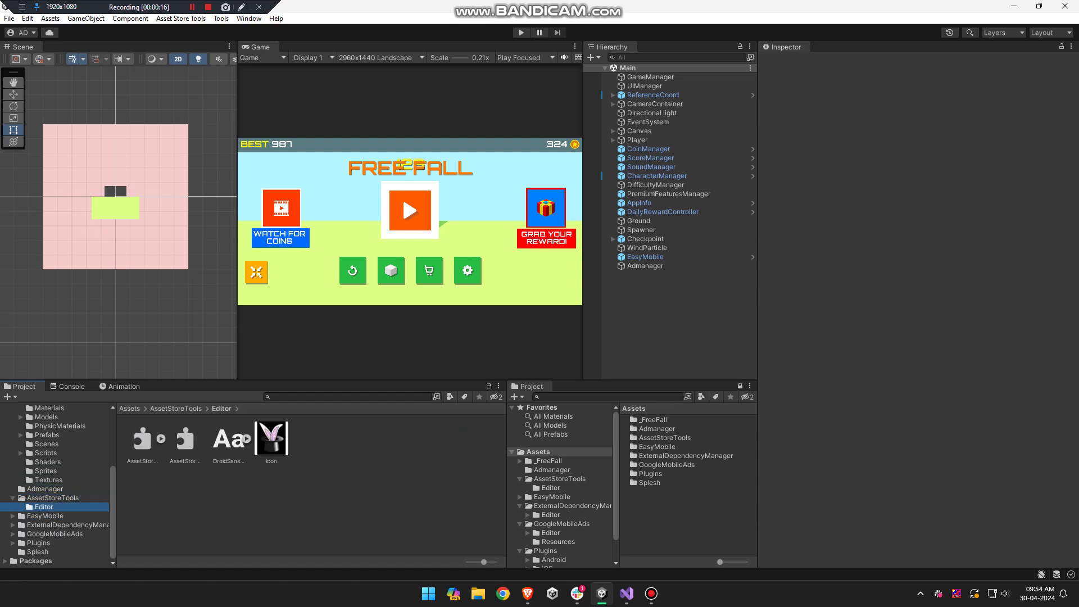
pyautogui.press('Down')
pyautogui.press('Right')
pyautogui.press('Down')
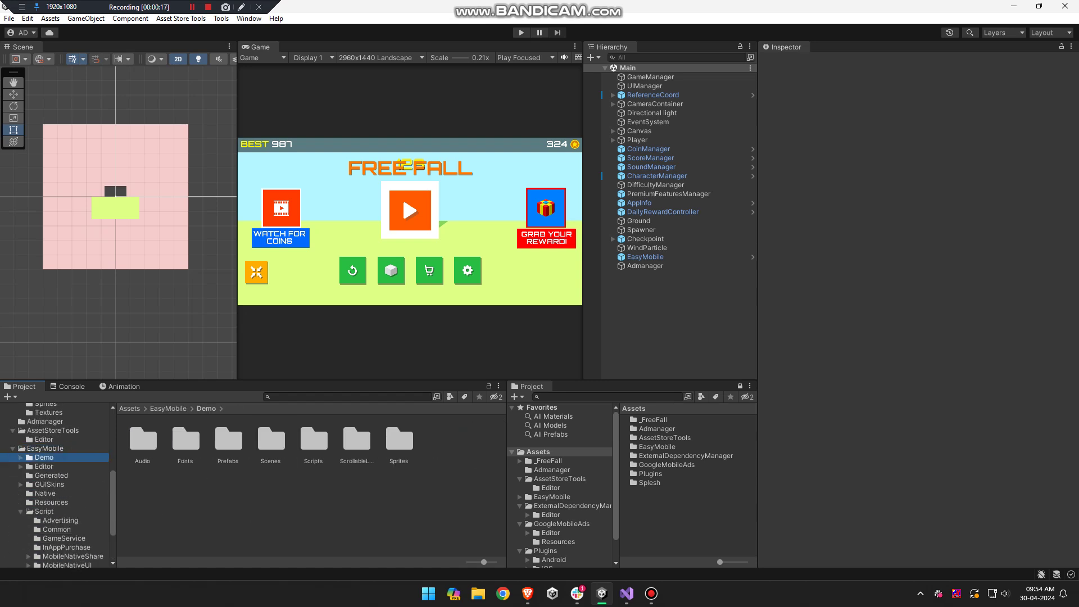
pyautogui.press('Down')
pyautogui.press('Down')
pyautogui.press('Down')
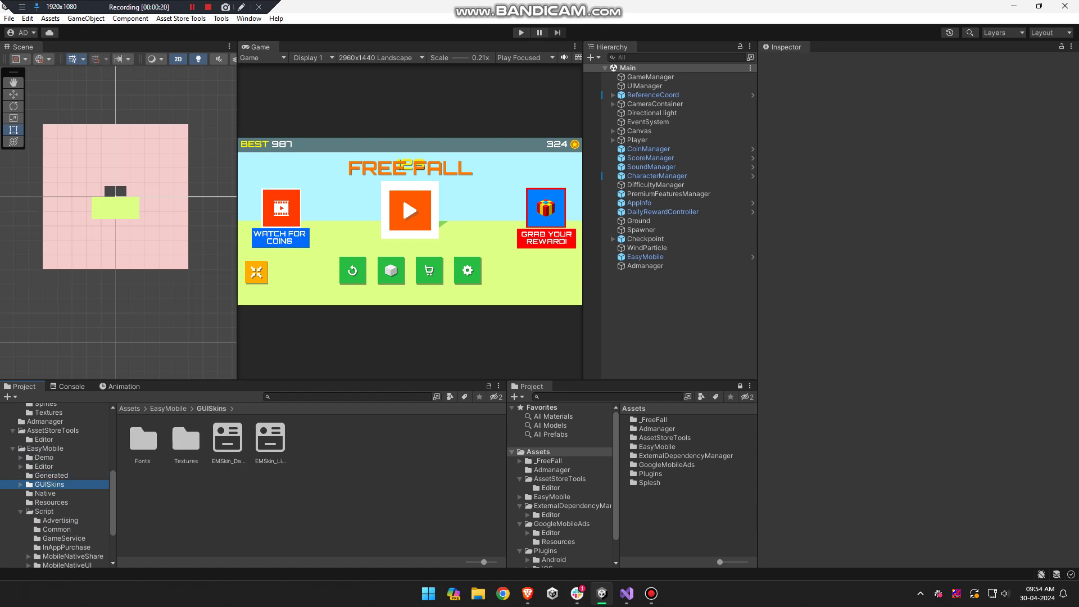
pyautogui.press('Down')
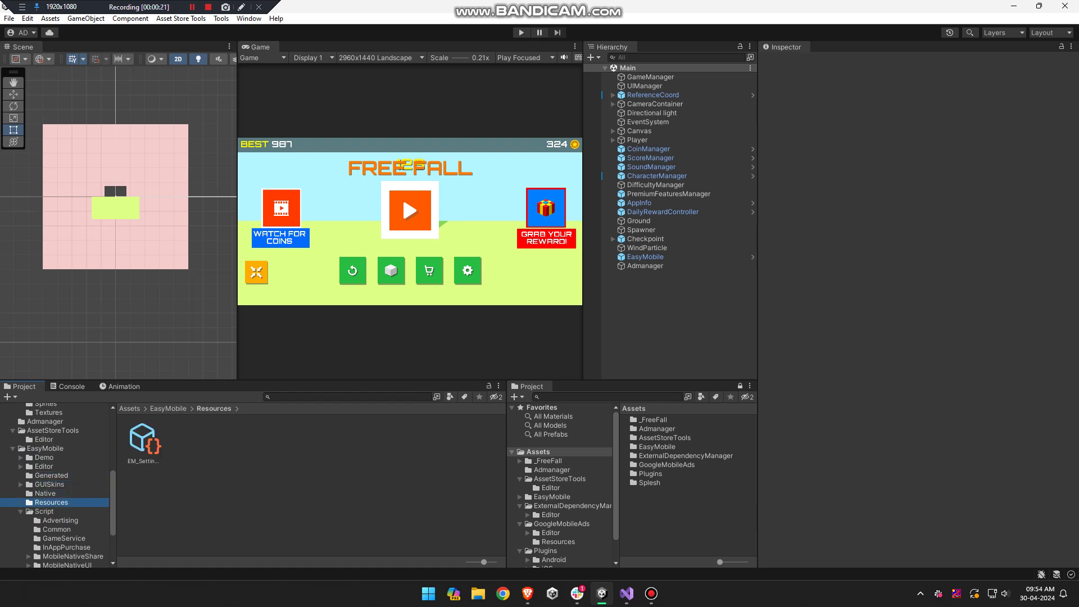
pyautogui.press('Down')
pyautogui.press('Down')
pyautogui.press('Down')
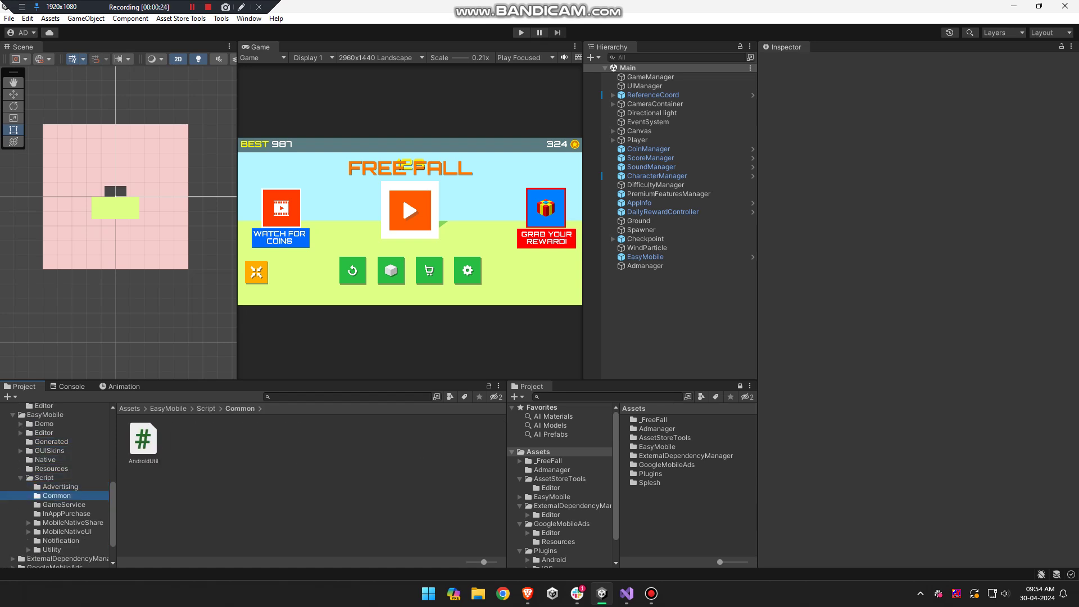
pyautogui.press('Down')
pyautogui.press('Down')
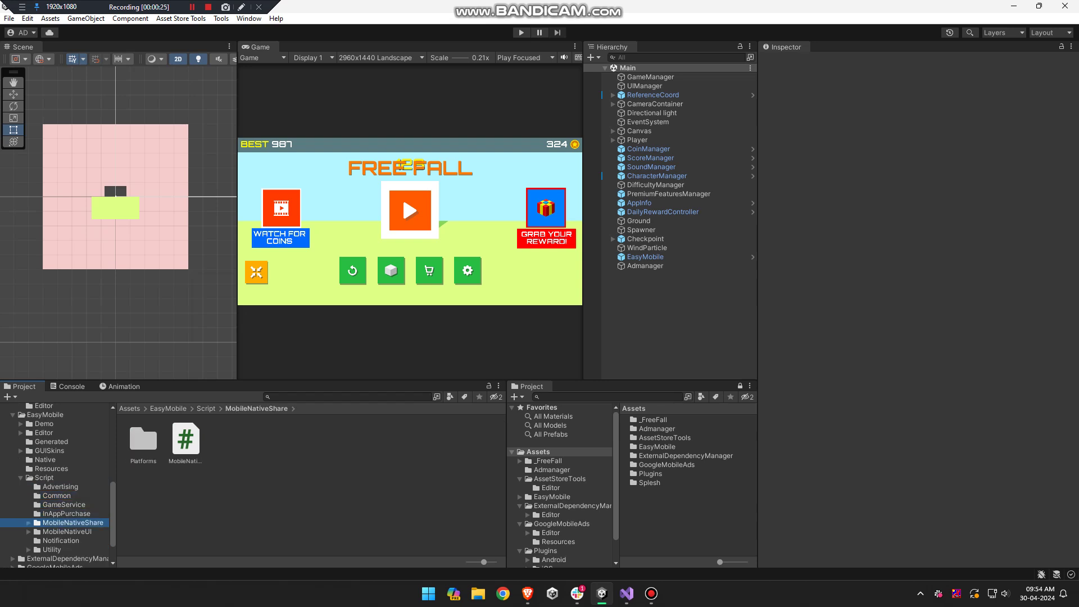
pyautogui.press('Down')
pyautogui.press('Down')
# Step: Browse ExternalDependencyManager and GoogleMobileAds plugins (Android, iOS), then bring up Build Settings
pyautogui.press('Down')
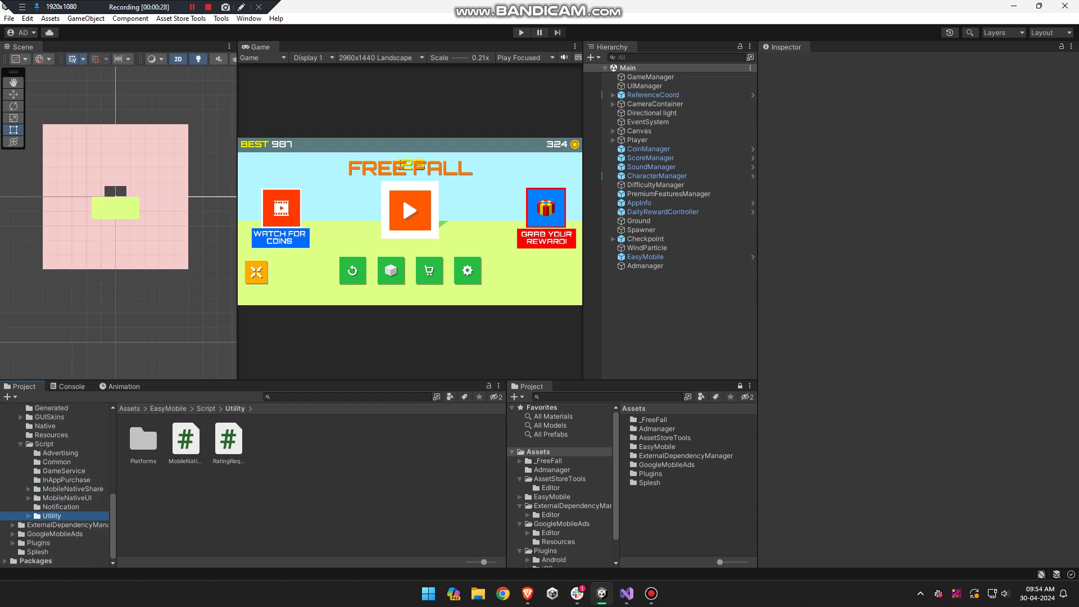
pyautogui.press('Down')
pyautogui.press('Right')
pyautogui.press('Down')
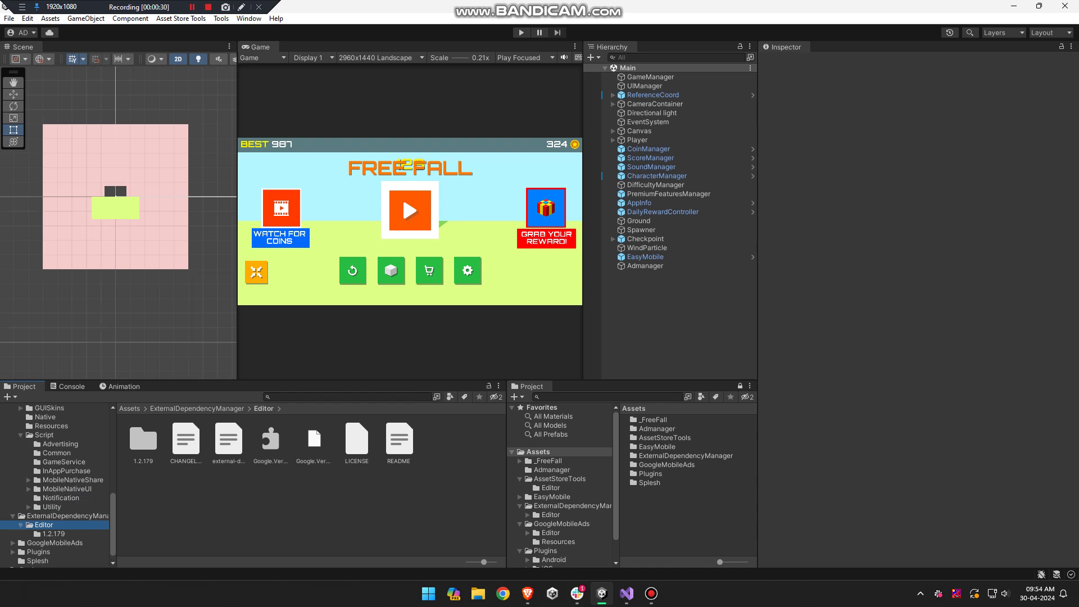
pyautogui.press('Down')
pyautogui.press('Down')
pyautogui.press('Down')
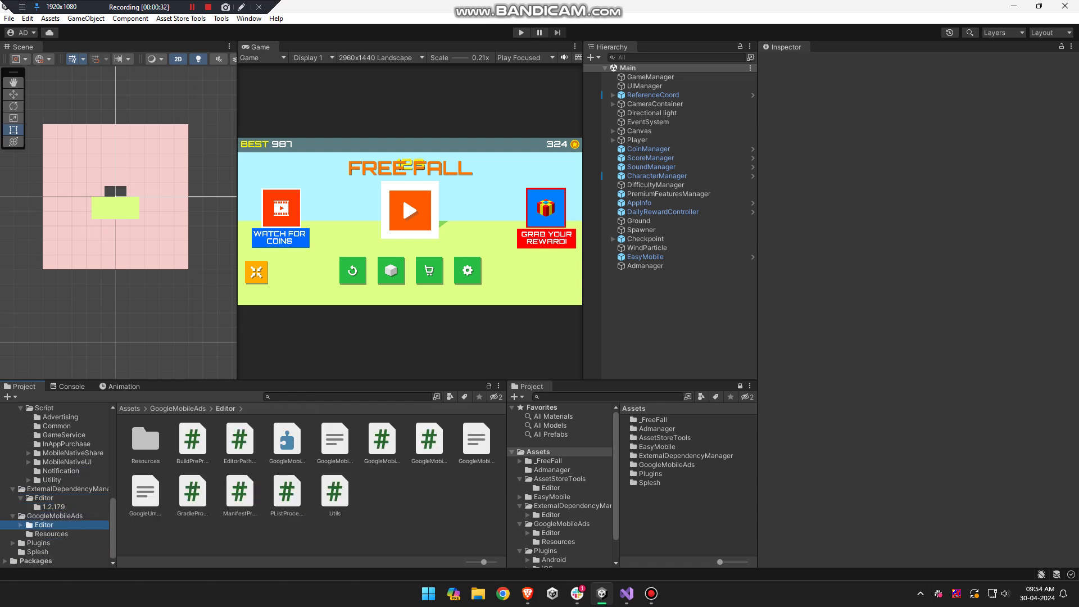
pyautogui.press('Down')
pyautogui.press('Down')
pyautogui.press('Down')
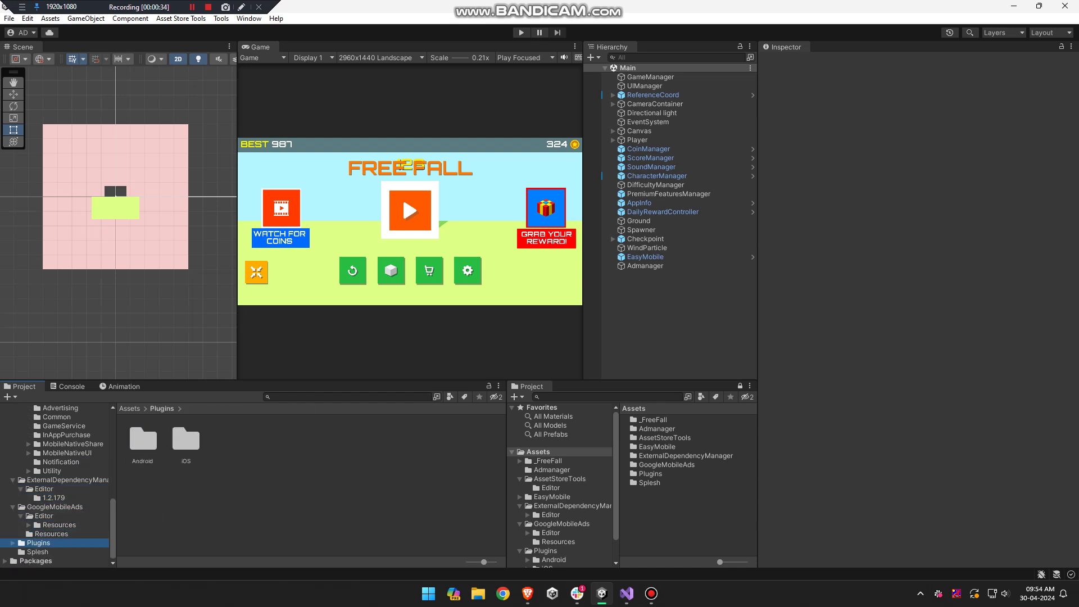
pyautogui.press('Right')
pyautogui.press('Down')
pyautogui.press('Down')
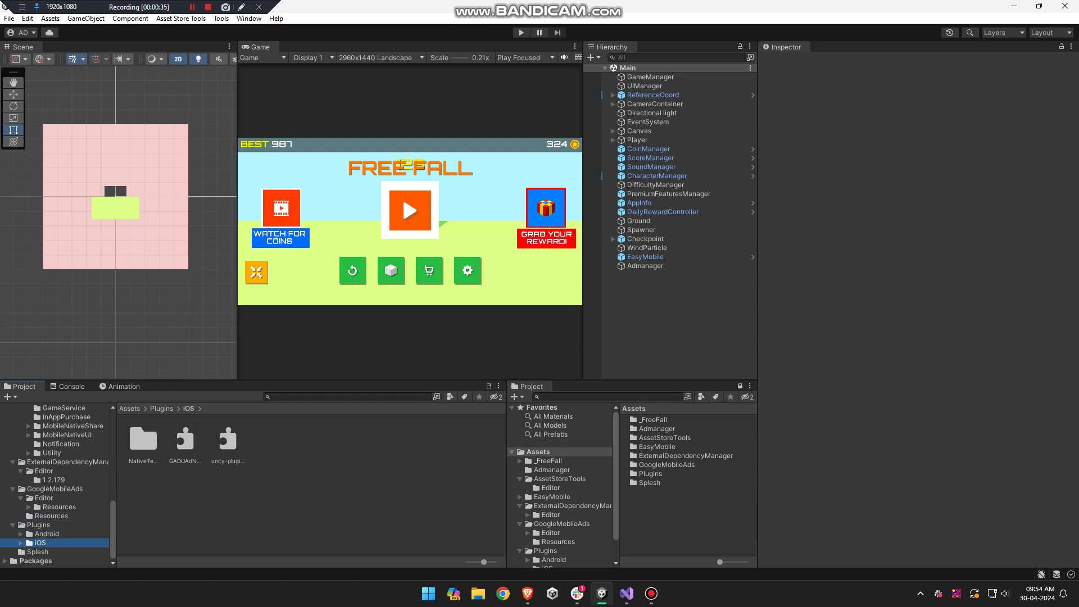
pyautogui.press('Down')
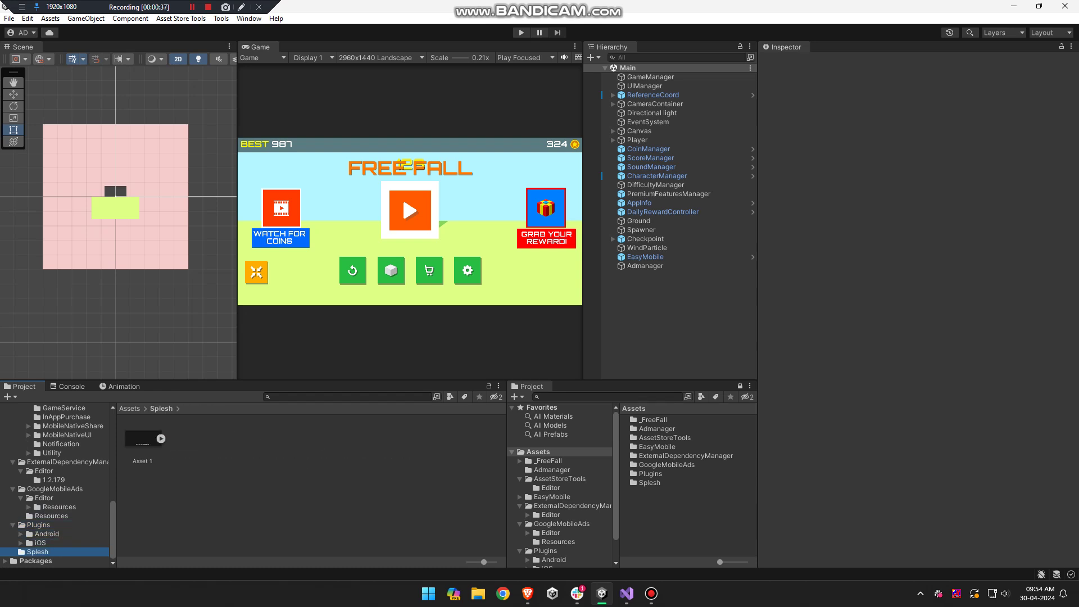
pyautogui.hotkey('ctrl', 'shift', 'b')
# Step: Open Android Player settings and expand Resolution and Presentation and Splash Image
pyautogui.moveTo(321, 135); pyautogui.dragTo(397, 70)
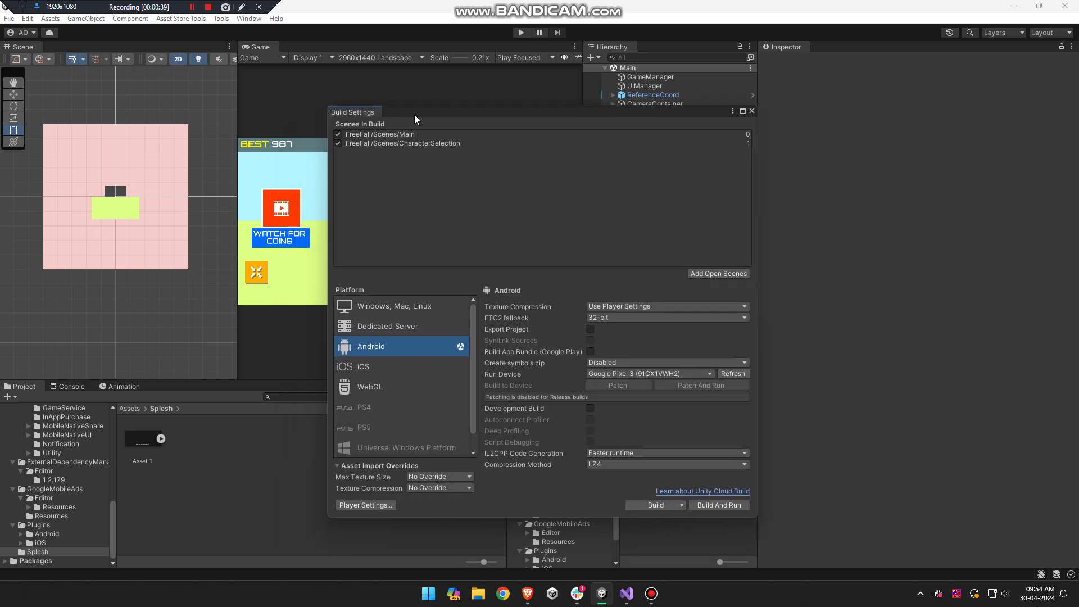
pyautogui.click(412, 462)
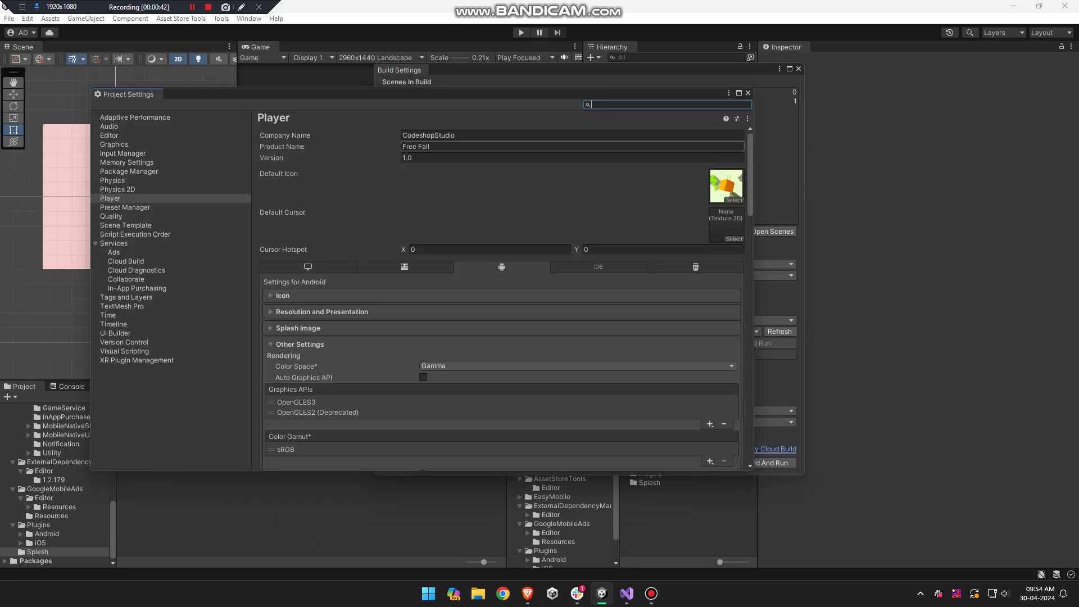
pyautogui.scroll(-3, 502, 298)
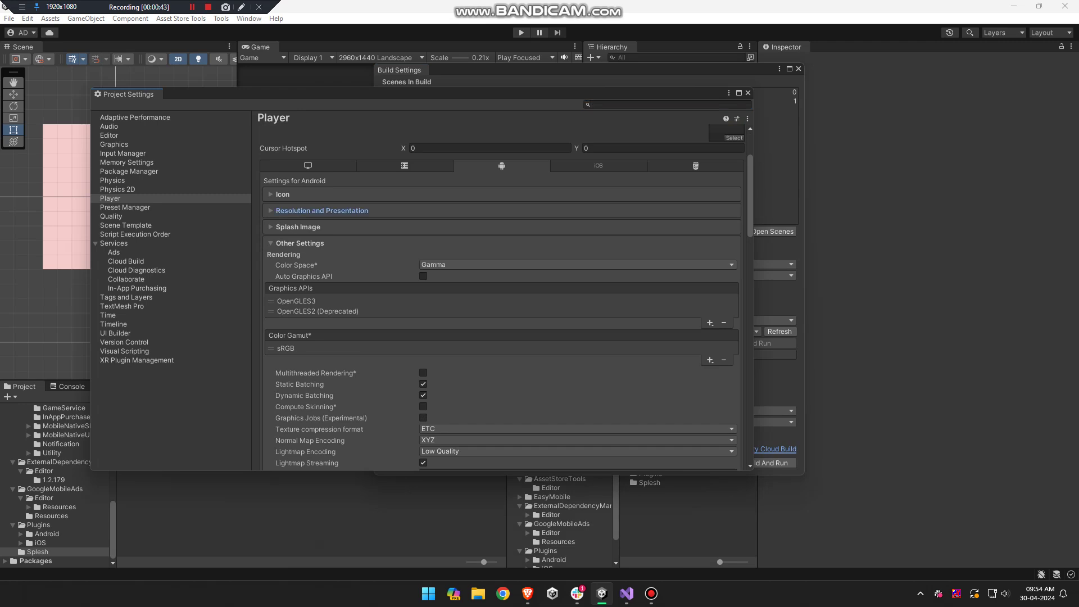
pyautogui.click(322, 210)
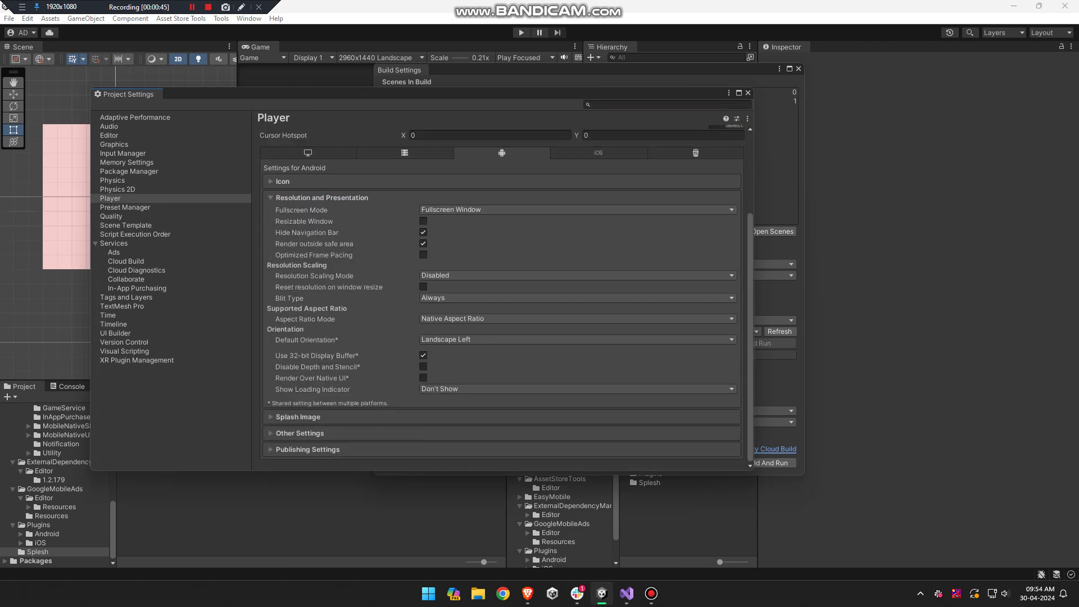
pyautogui.click(298, 416)
pyautogui.scroll(-2, 502, 338)
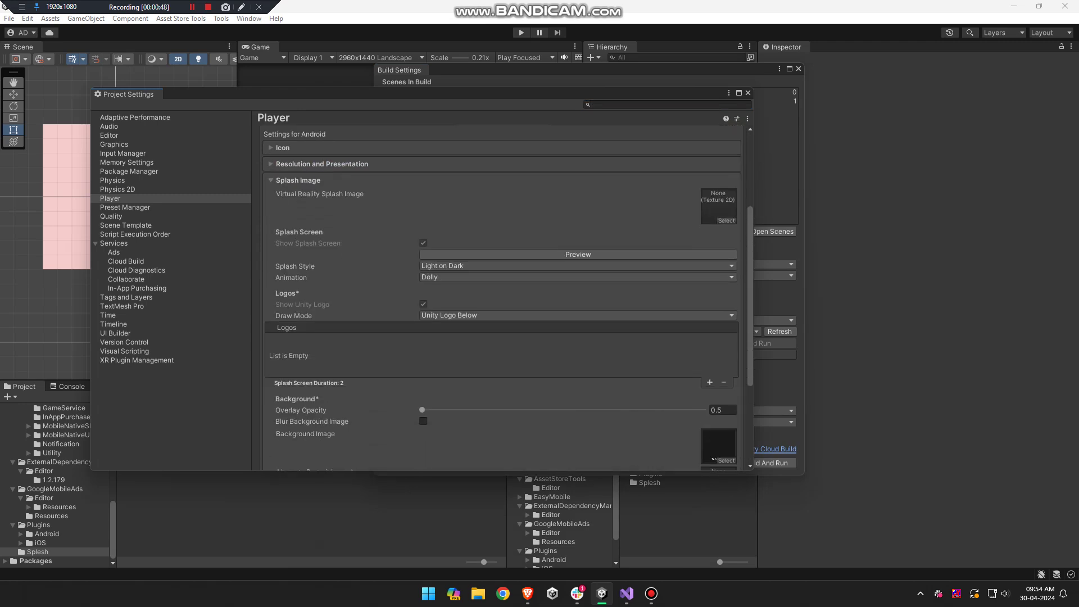
pyautogui.scroll(-2, 502, 337)
pyautogui.scroll(-1, 502, 298)
pyautogui.scroll(-1, 501, 298)
pyautogui.scroll(-1, 501, 298)
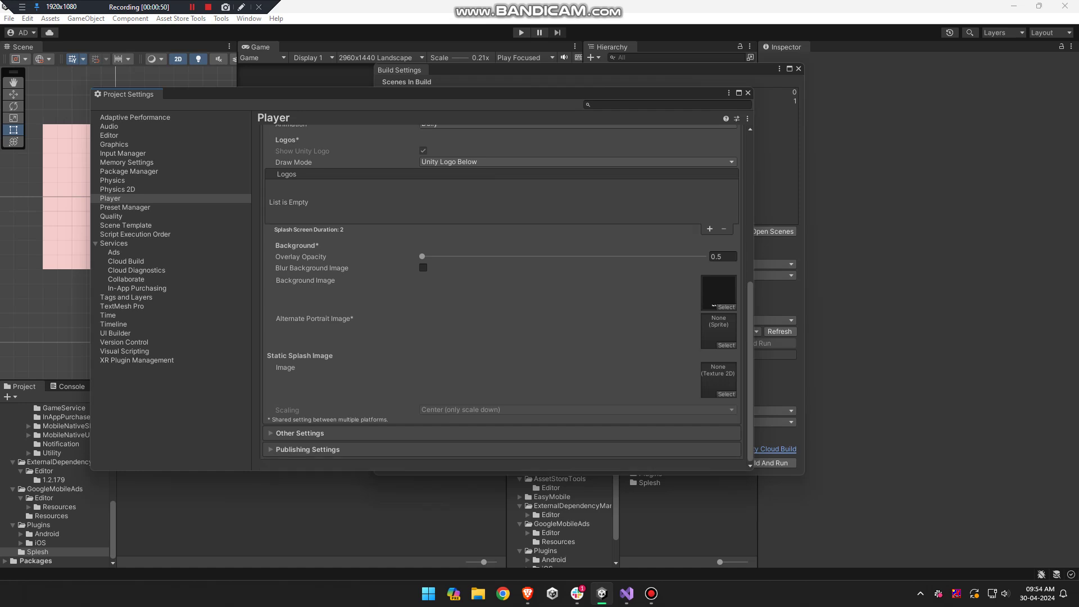
# Step: Review the Other Settings section and expand Publishing Settings for Android
pyautogui.click(299, 433)
pyautogui.scroll(-1, 394, 337)
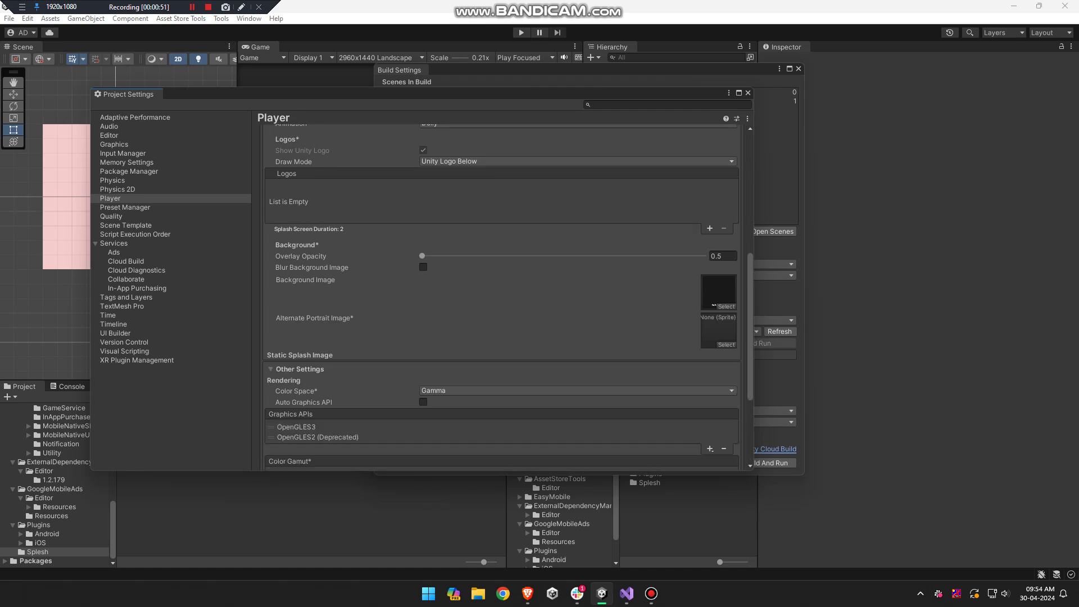
pyautogui.scroll(-2, 393, 337)
pyautogui.scroll(-2, 393, 337)
pyautogui.scroll(-2, 393, 337)
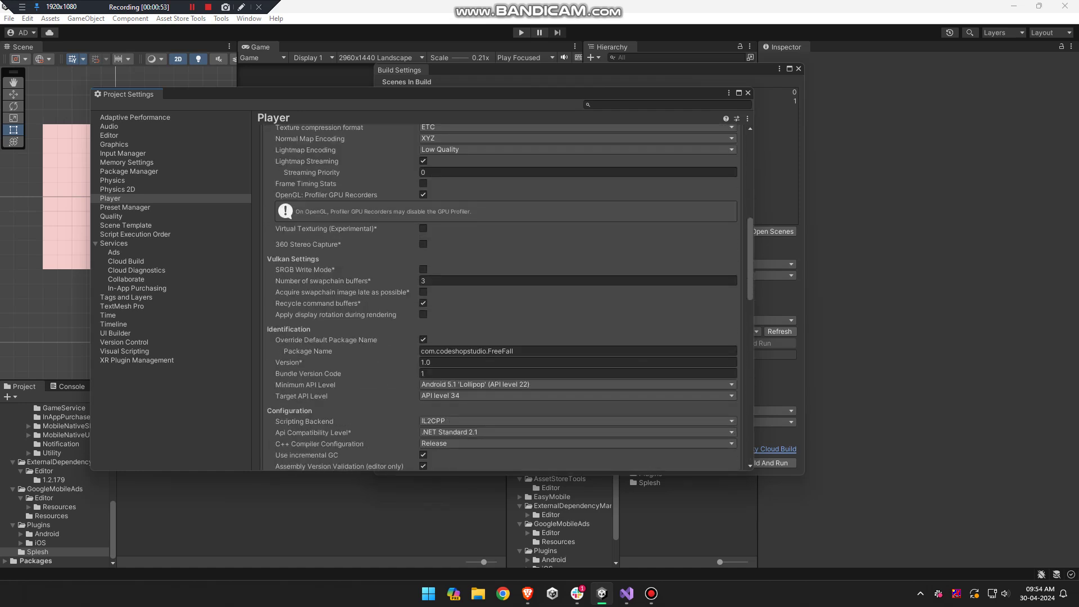
pyautogui.scroll(-2, 337, 315)
pyautogui.scroll(-1, 337, 315)
pyautogui.scroll(-1, 337, 314)
pyautogui.scroll(-1, 337, 314)
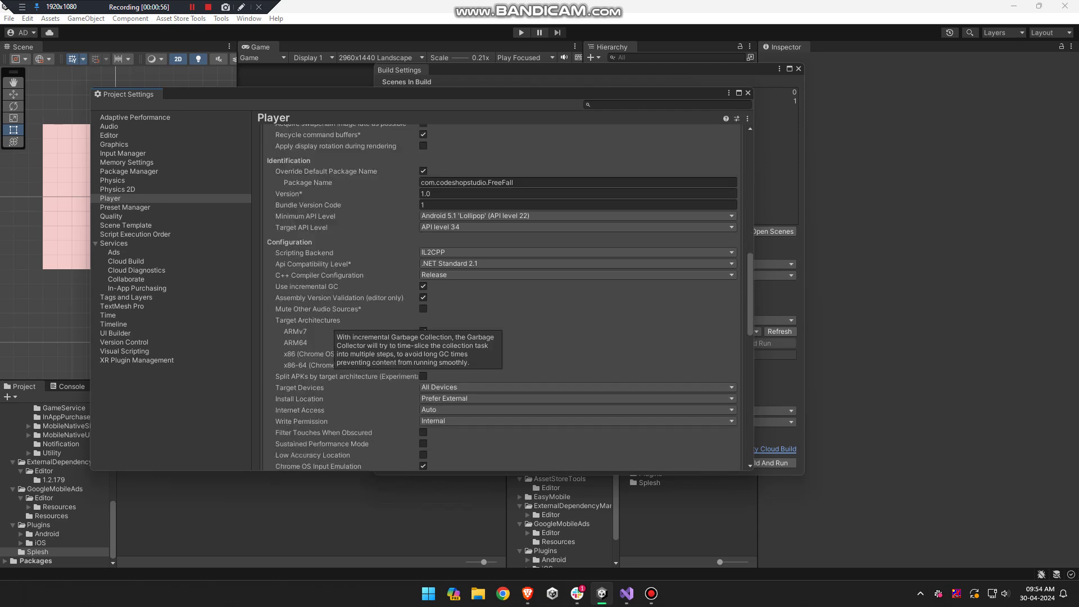
pyautogui.scroll(-1, 337, 326)
pyautogui.scroll(-3, 337, 326)
pyautogui.scroll(-3, 337, 326)
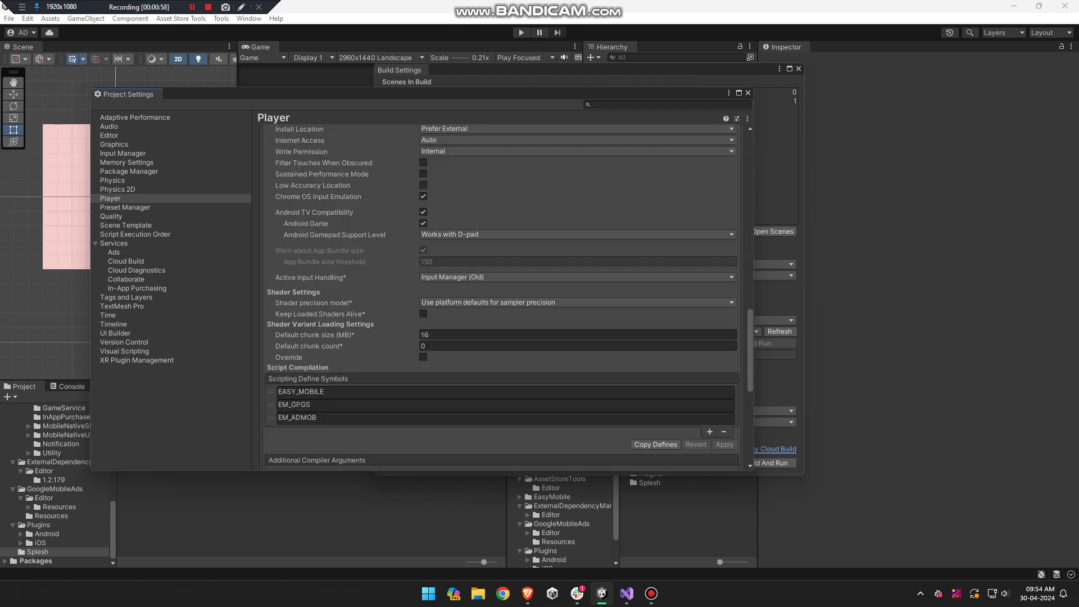
pyautogui.scroll(-1, 500, 298)
pyautogui.scroll(-3, 500, 298)
pyautogui.scroll(-4, 501, 298)
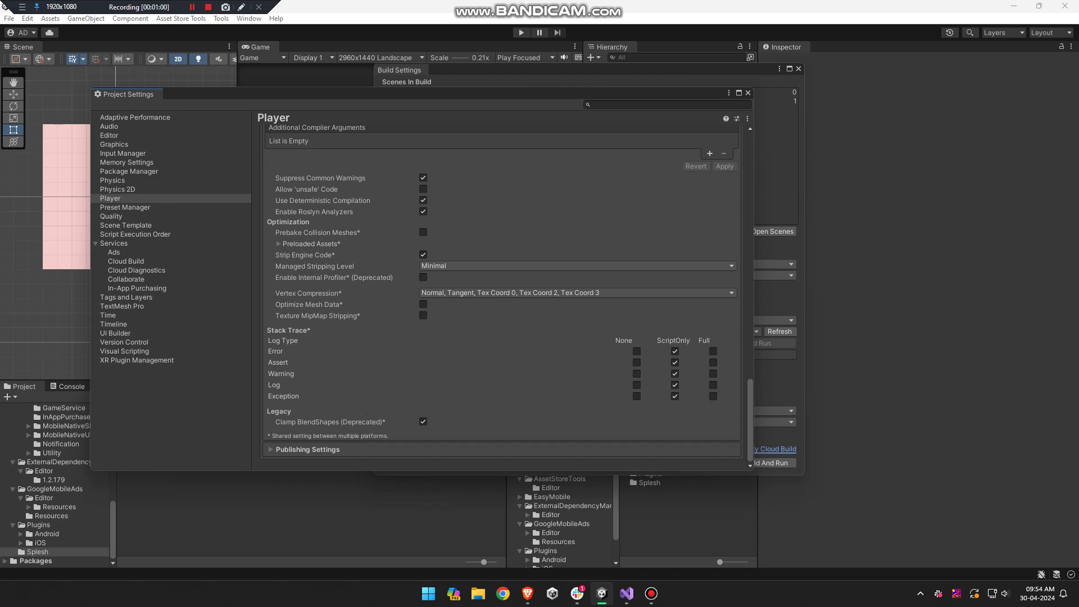
pyautogui.click(308, 449)
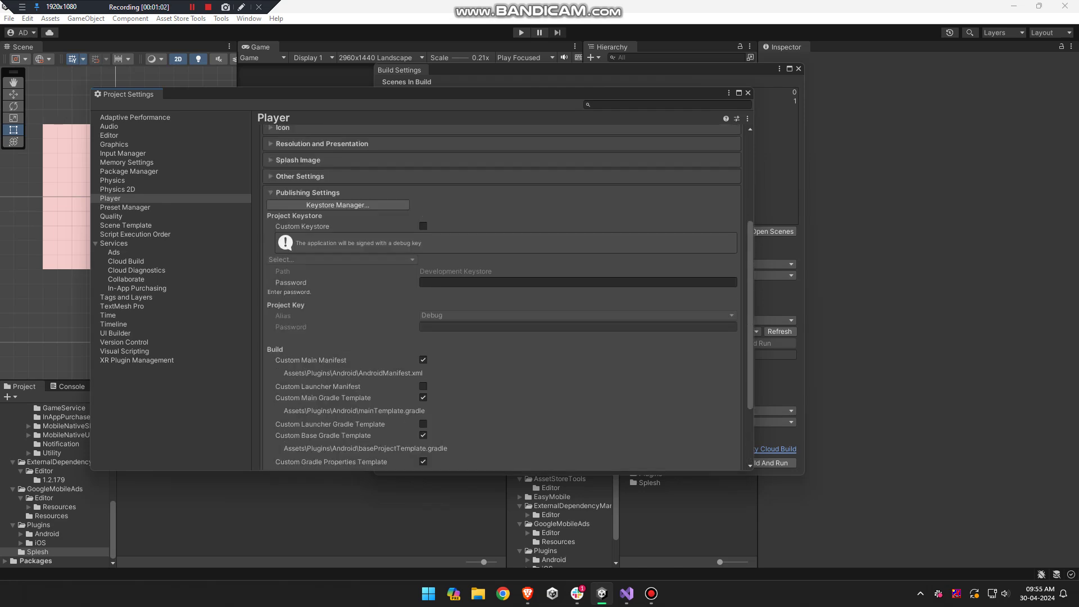
pyautogui.scroll(-3, 501, 292)
# Step: Close Project Settings, select the Main scene in Build Settings, and enter Play mode
pyautogui.click(748, 93)
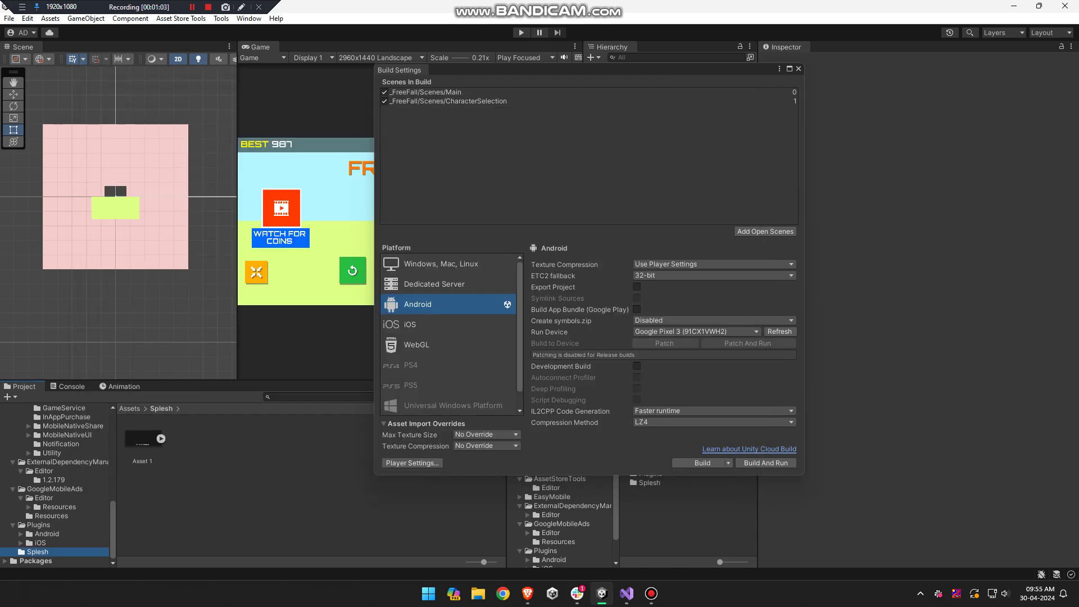
pyautogui.click(783, 85)
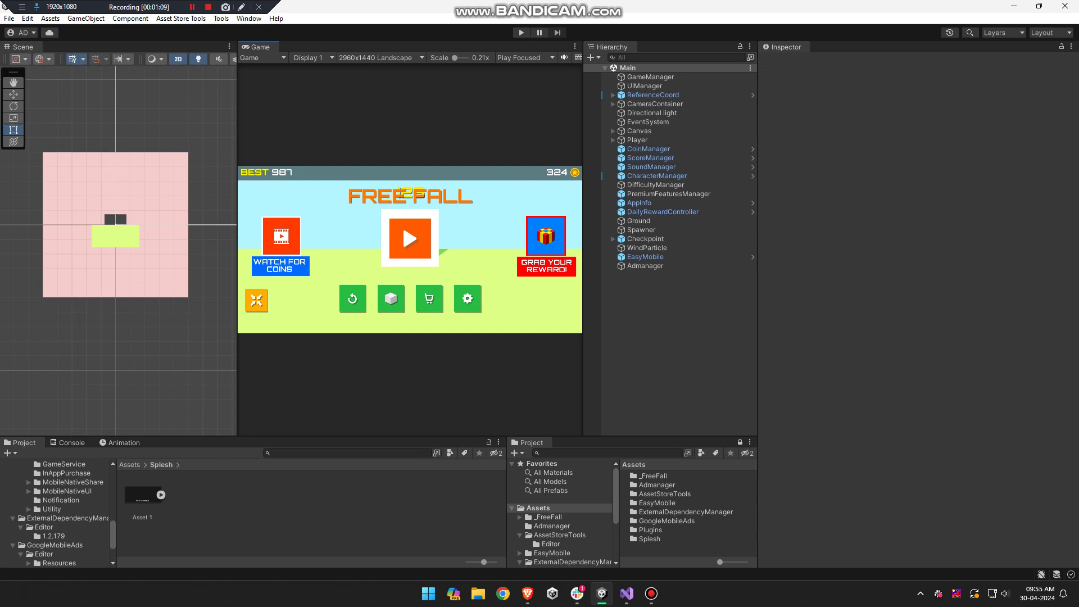
pyautogui.hotkey('ctrl', 'shift', 'b')
pyautogui.click(410, 108)
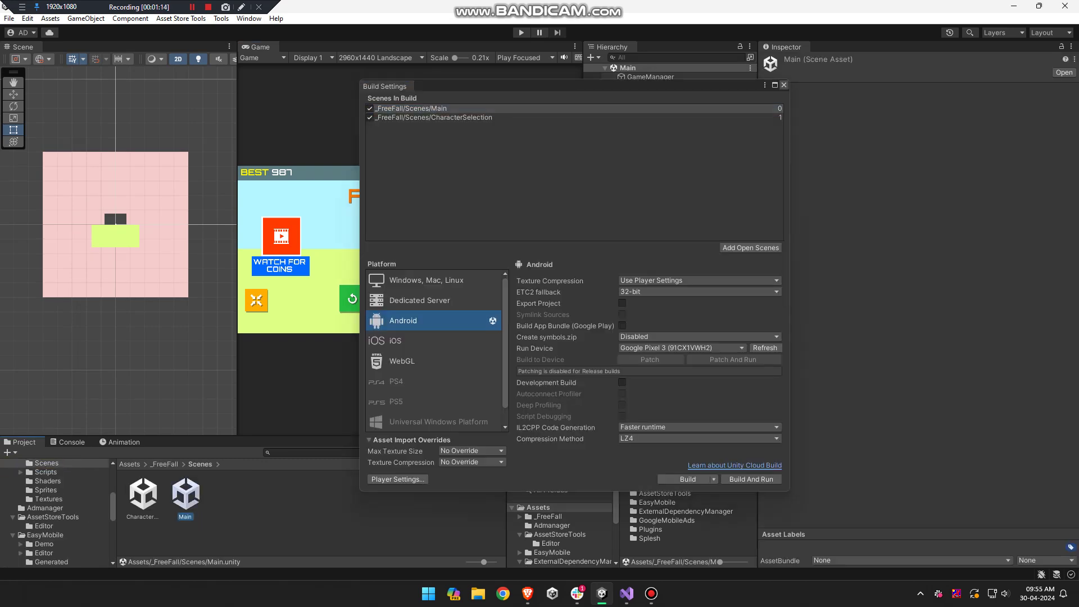
pyautogui.click(535, 537)
pyautogui.hotkey('ctrl', 'p')
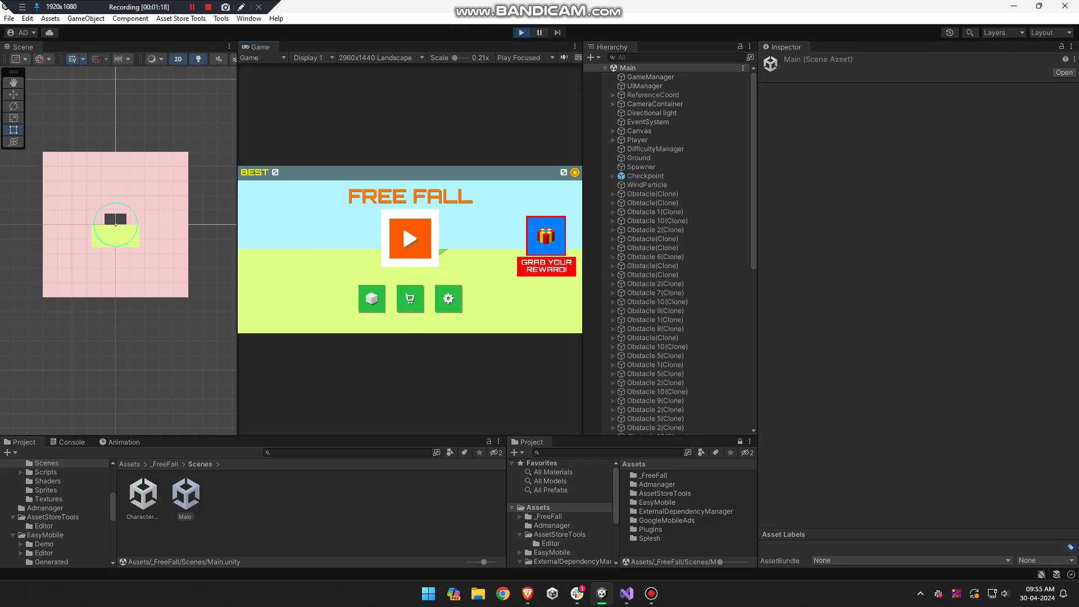
# Step: Widen the Game view and show the Watch for Coins panel offering 100-1000 coins
pyautogui.moveTo(236, 225); pyautogui.dragTo(184, 225)
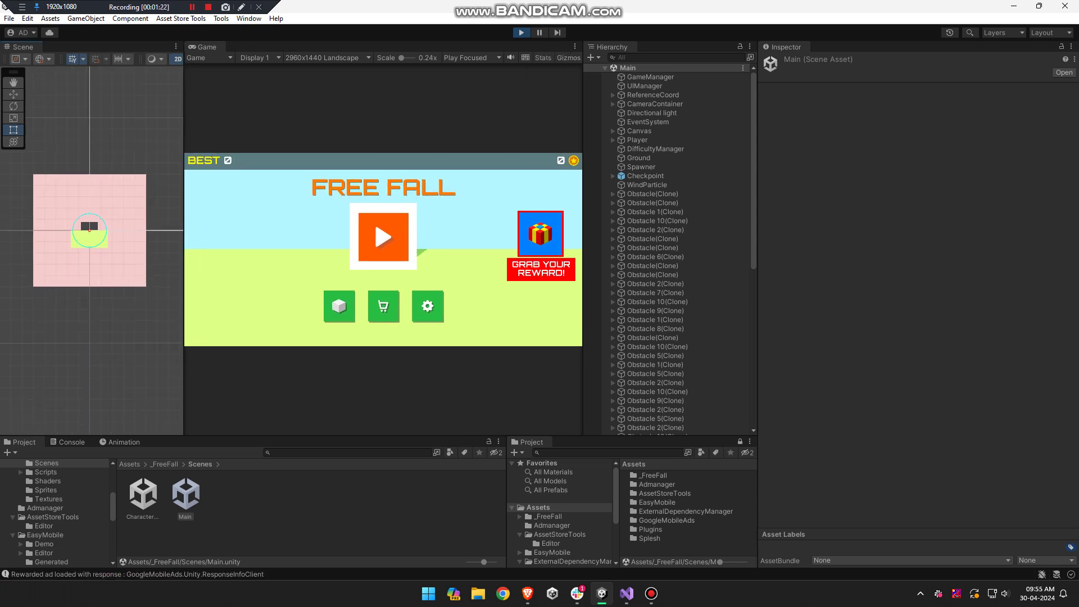
pyautogui.click(382, 237)
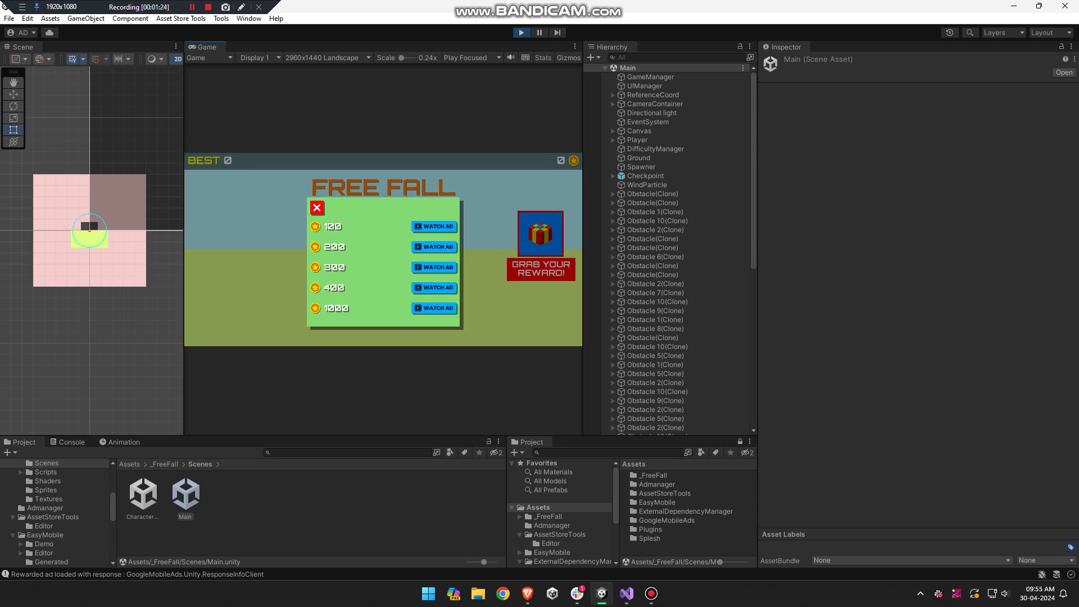
# Step: Cycle through the character carousel and start a run with the white cube
pyautogui.click(339, 306)
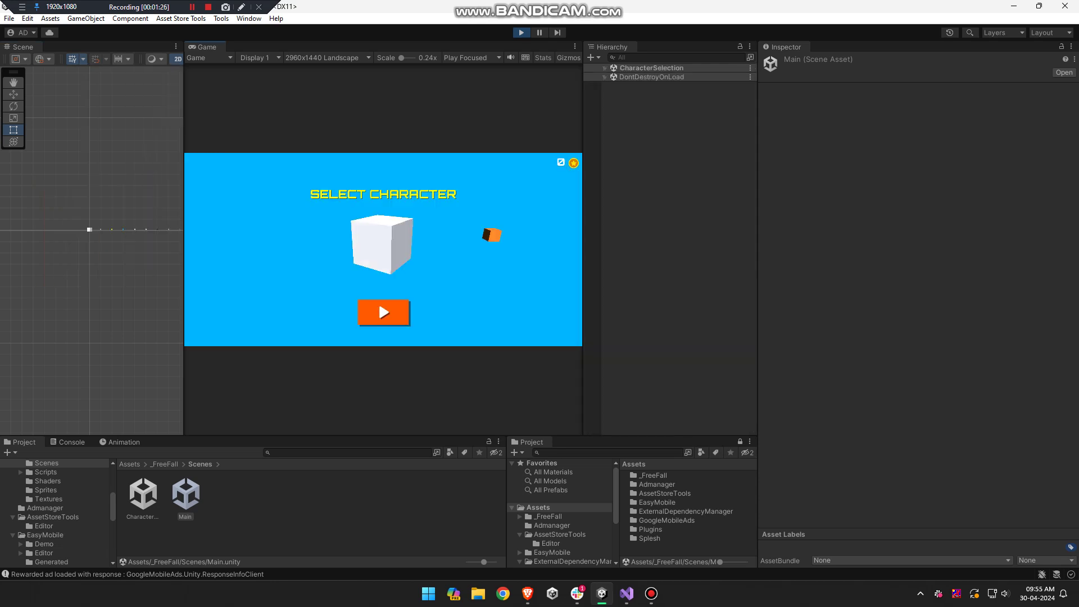
pyautogui.press('Right')
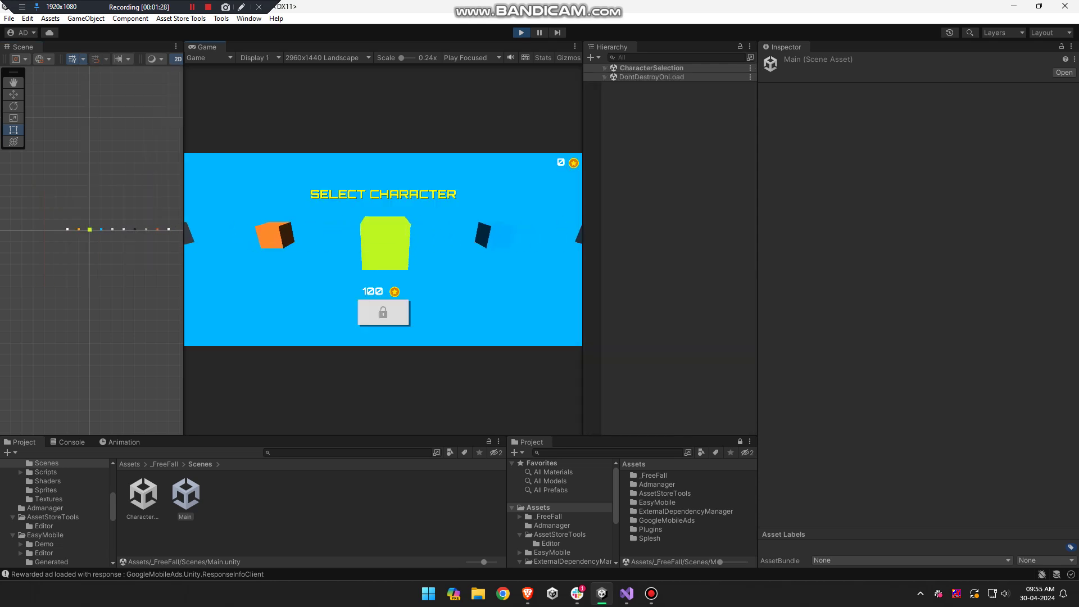
pyautogui.press('Right')
pyautogui.press('Right')
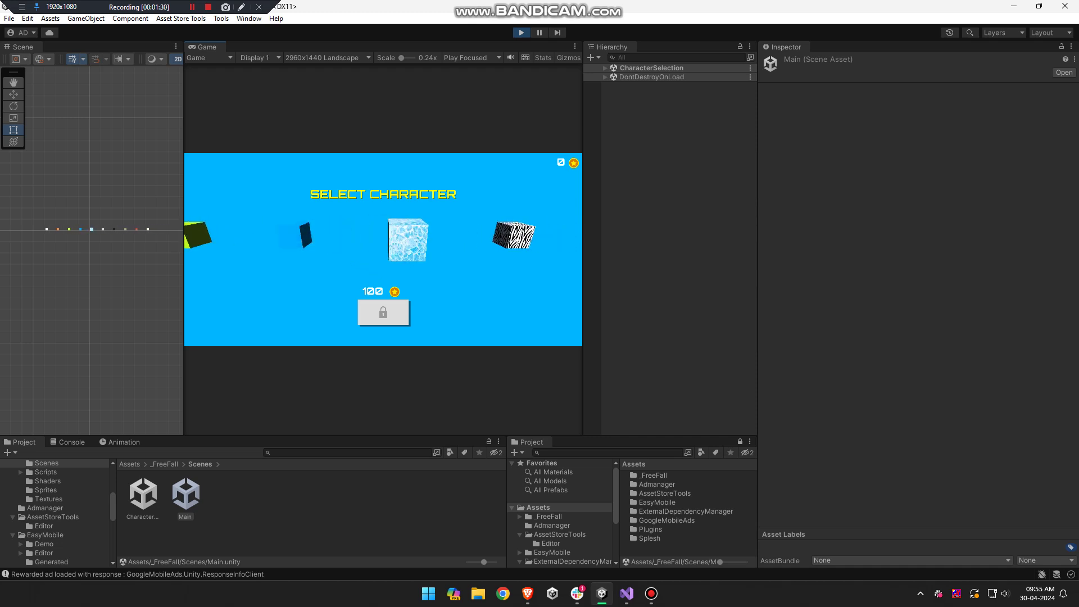
pyautogui.press('Right')
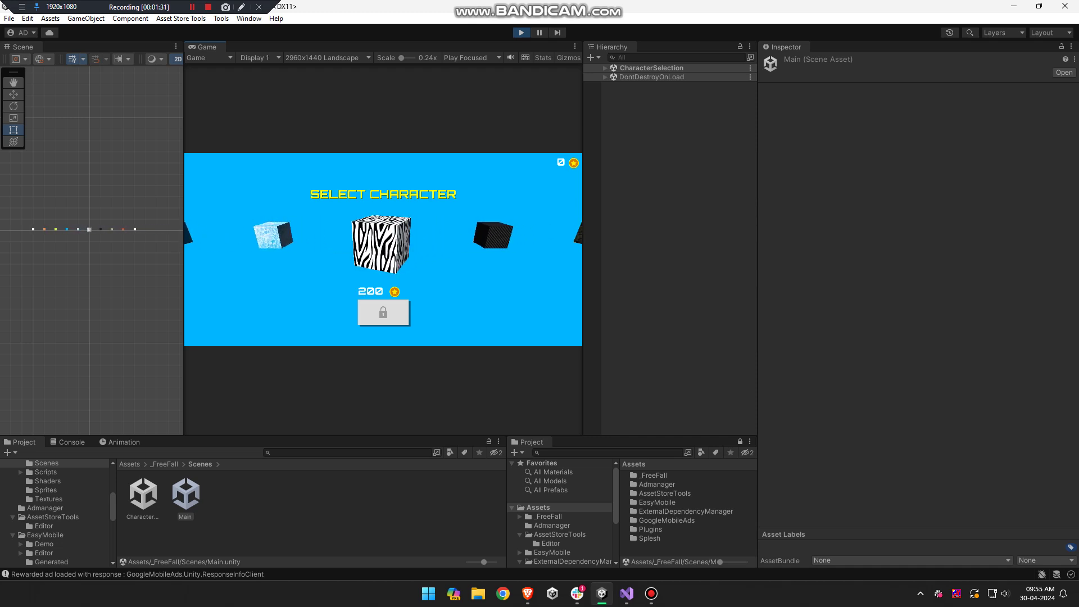
pyautogui.press('Right')
pyautogui.press('Right')
pyautogui.press('Right')
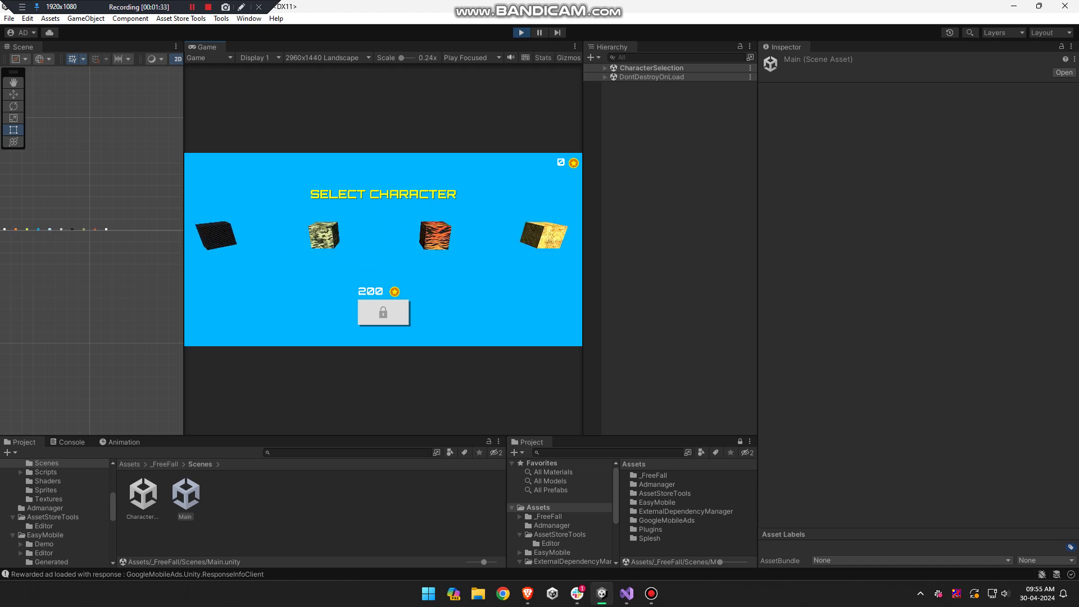
pyautogui.press('Right')
pyautogui.press('Right')
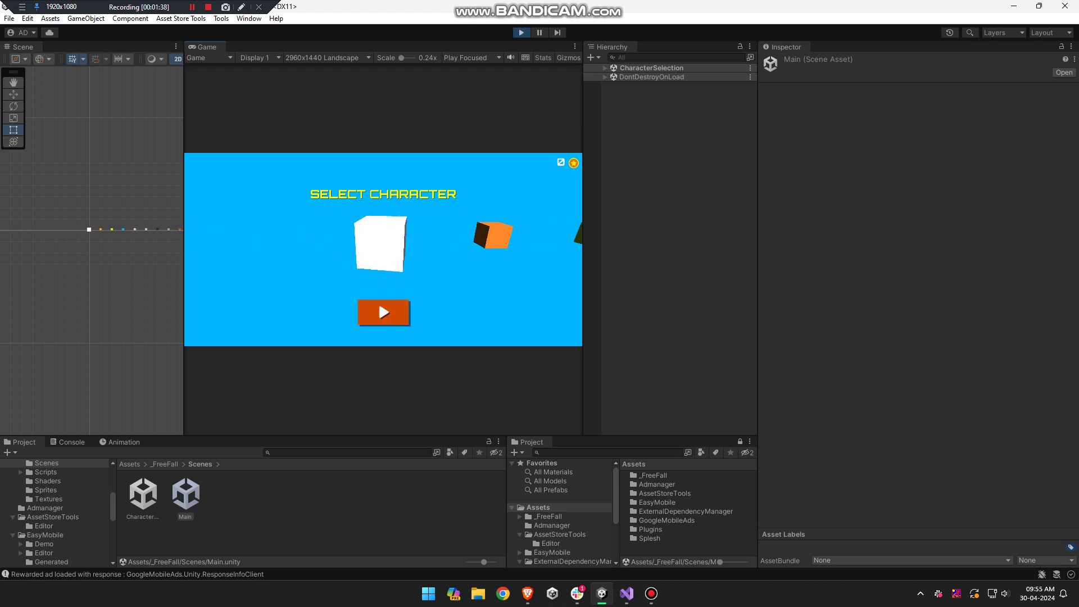
pyautogui.press('Return')
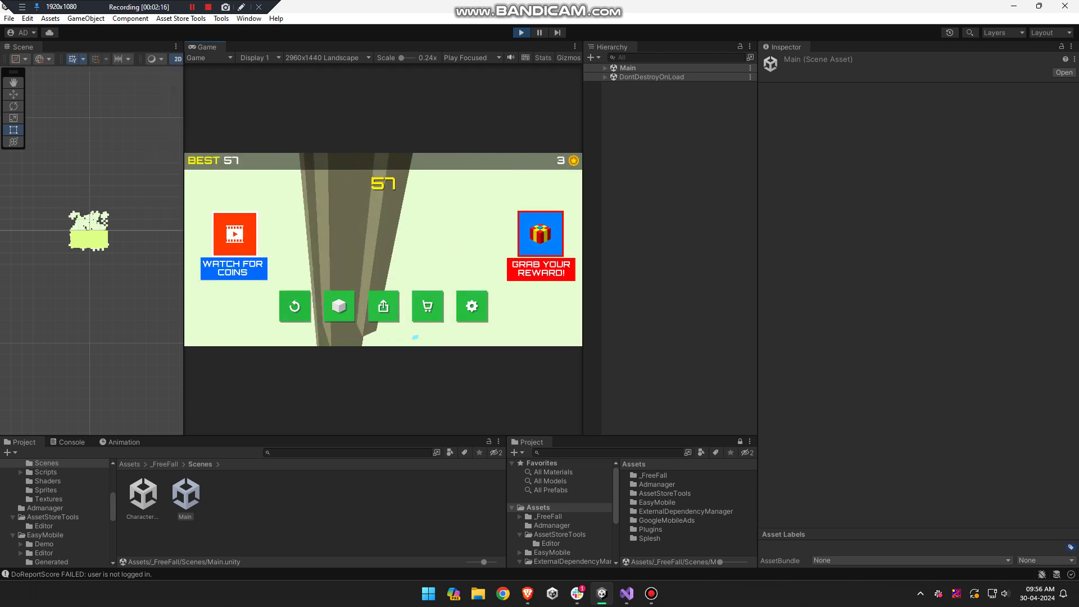
# Step: Reopen character selection, browse the carousel forward and back, and start a new run
pyautogui.click(339, 306)
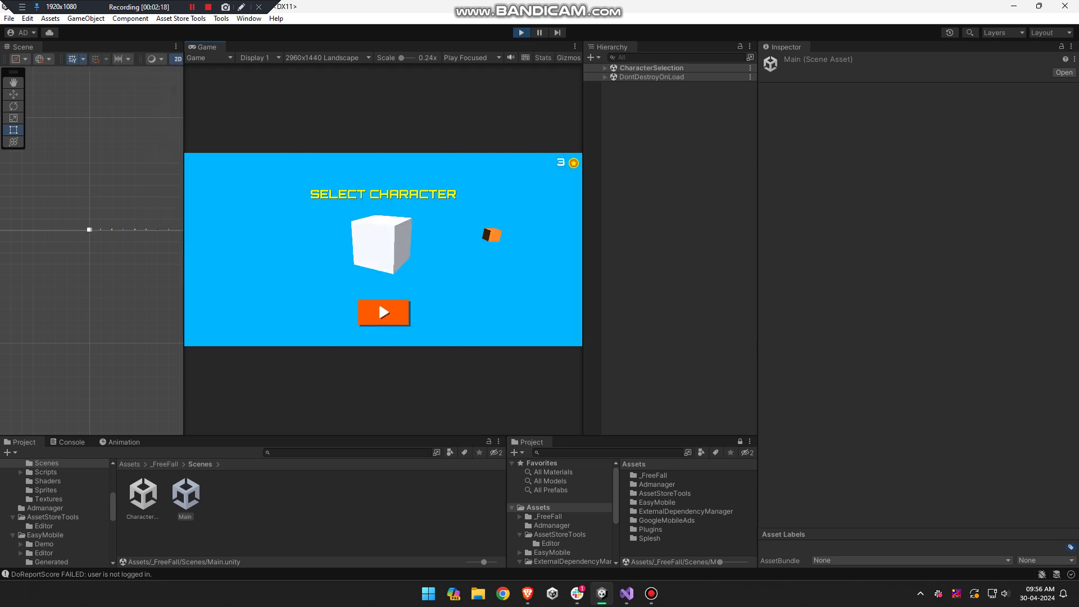
pyautogui.press('Right')
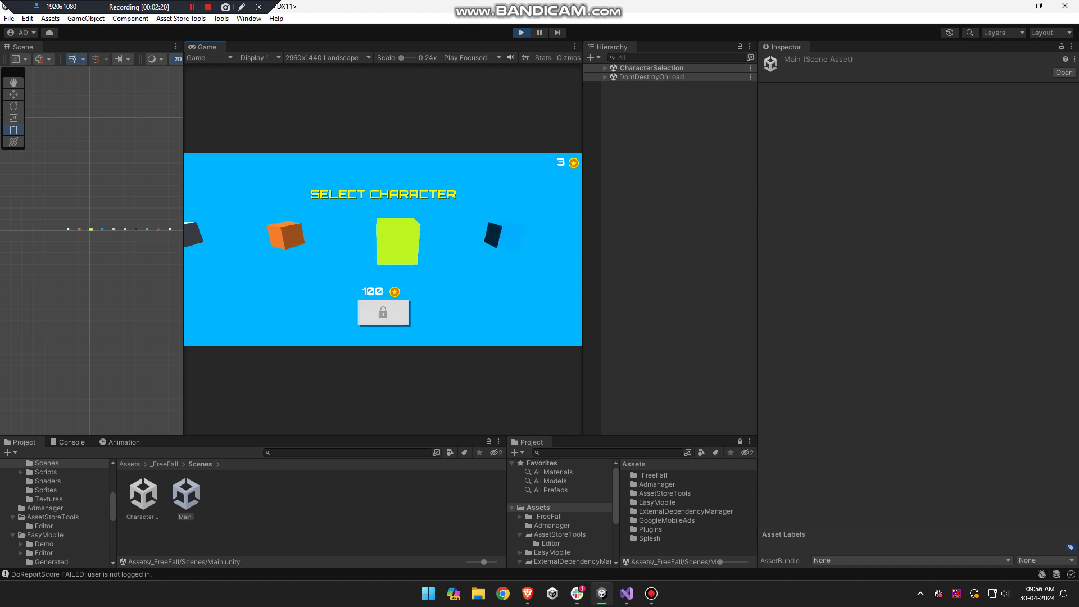
pyautogui.press('Right')
pyautogui.press('Right')
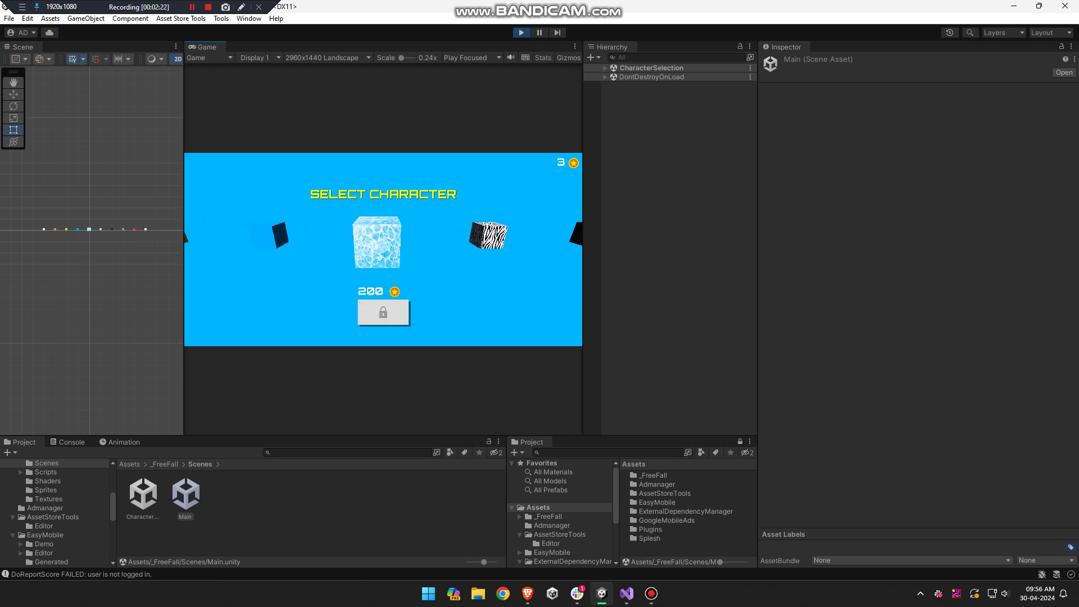
pyautogui.press('Right')
pyautogui.press('Right')
pyautogui.press('Left')
pyautogui.press('Left')
pyautogui.press('Left')
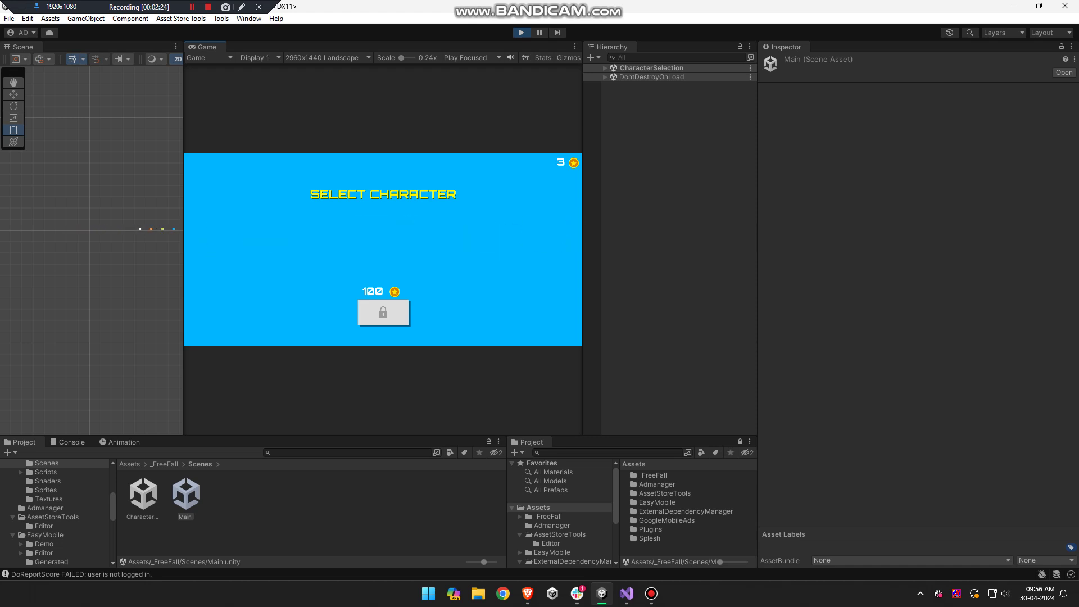
pyautogui.press('Return')
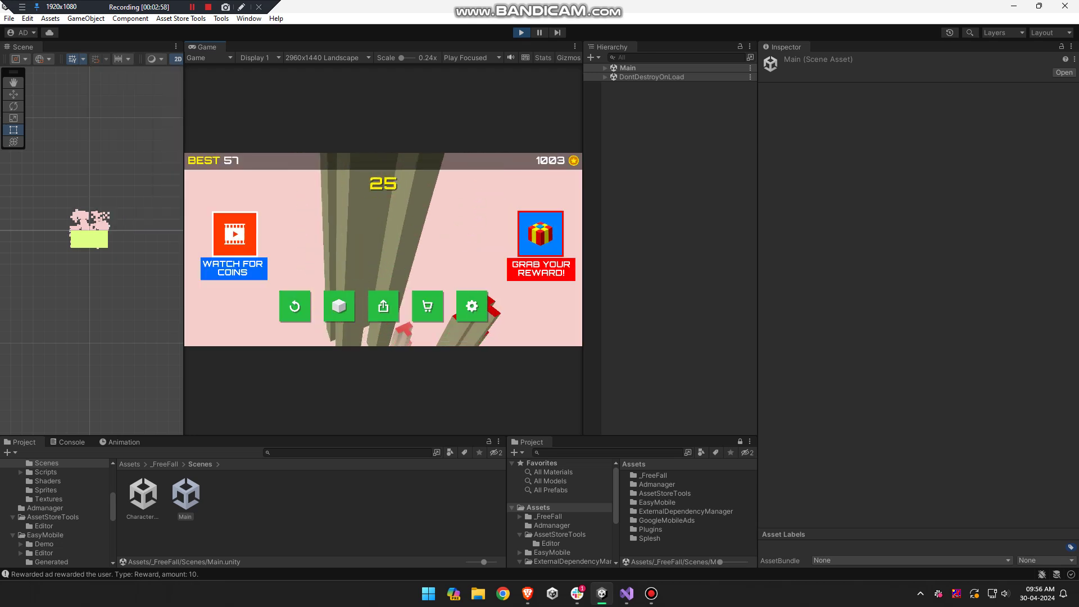
# Step: Open and close the settings popup, then go to the character selection screen
pyautogui.click(471, 306)
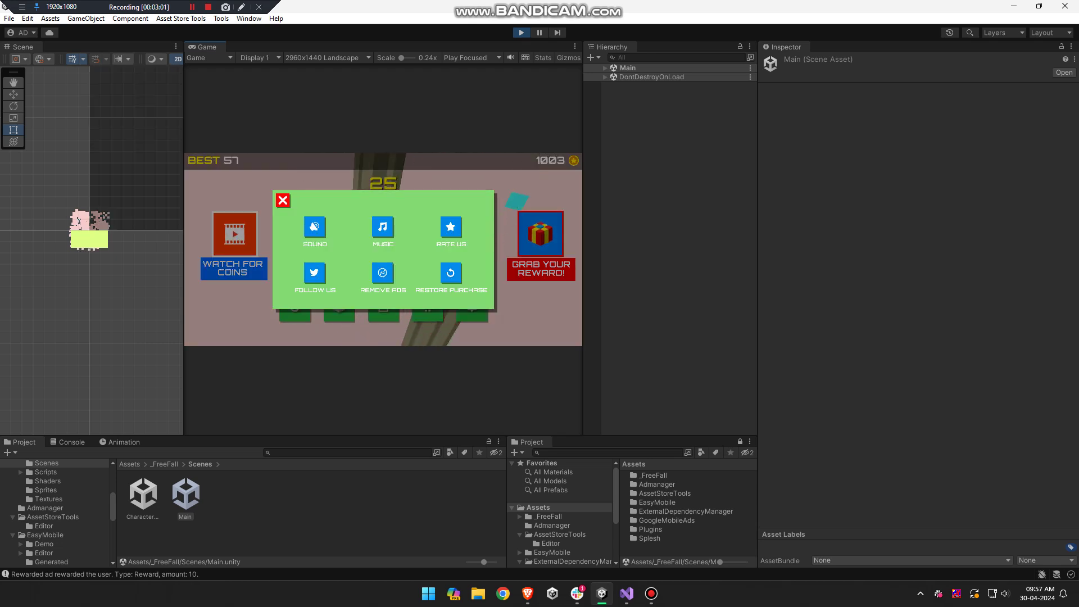
pyautogui.press('Escape')
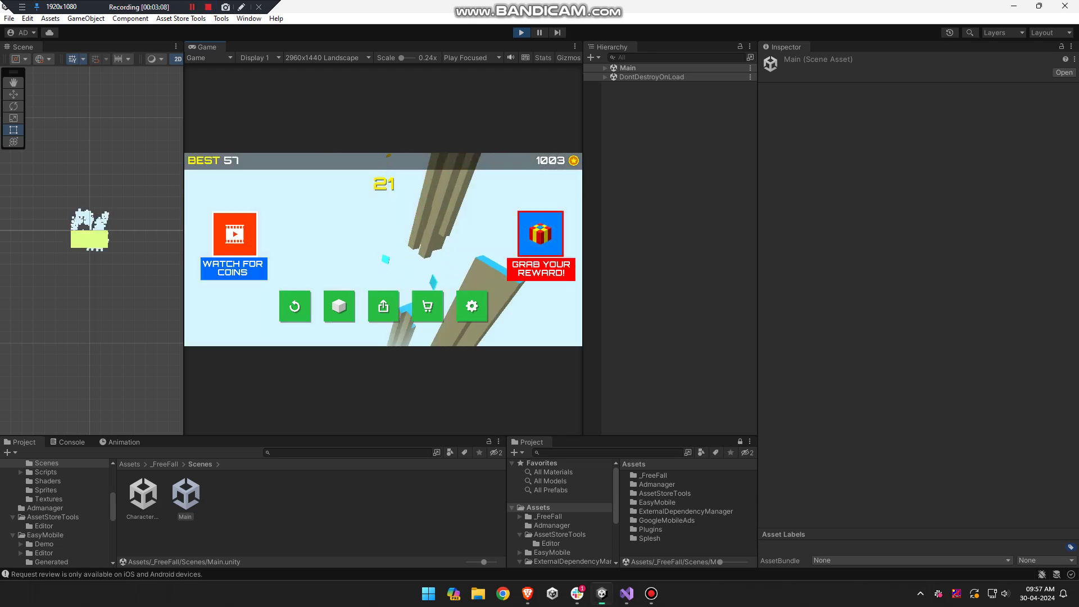
pyautogui.click(338, 306)
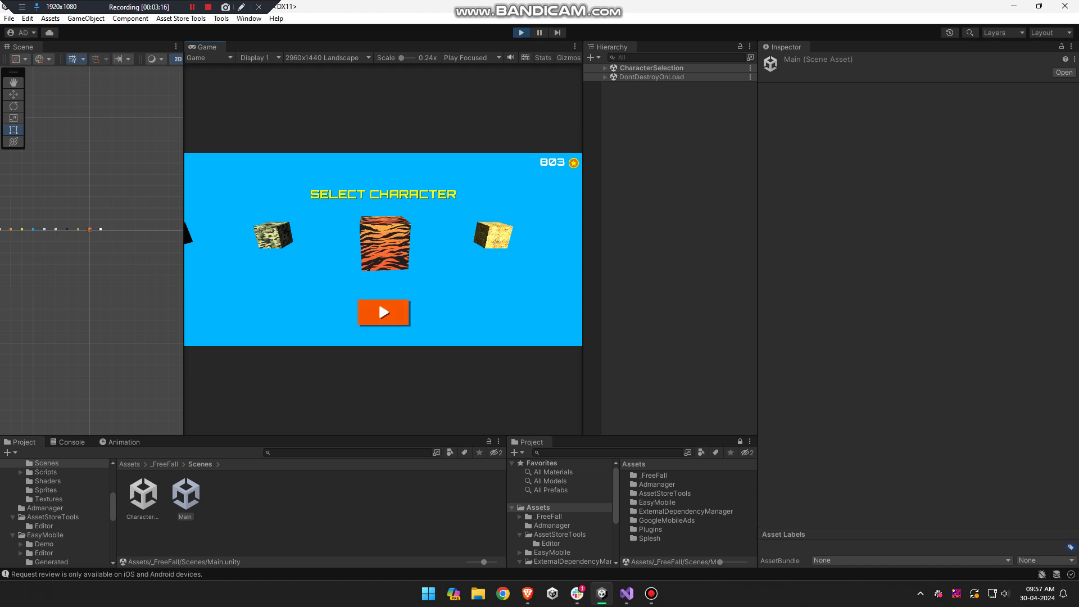
# Step: Start a run as the tiger-striped cube from the Select Character screen
pyautogui.click(384, 312)
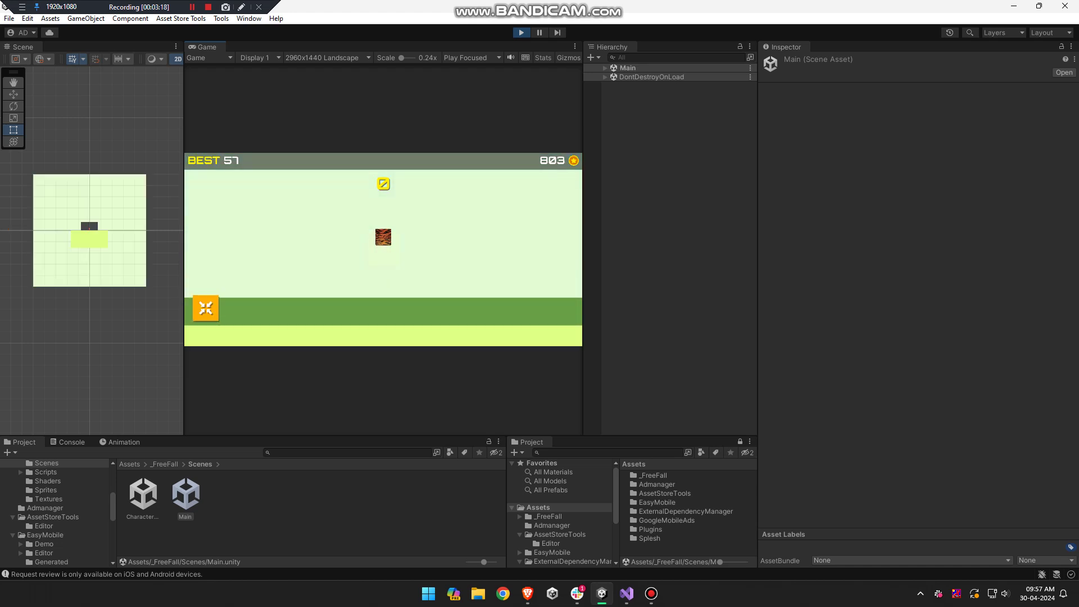